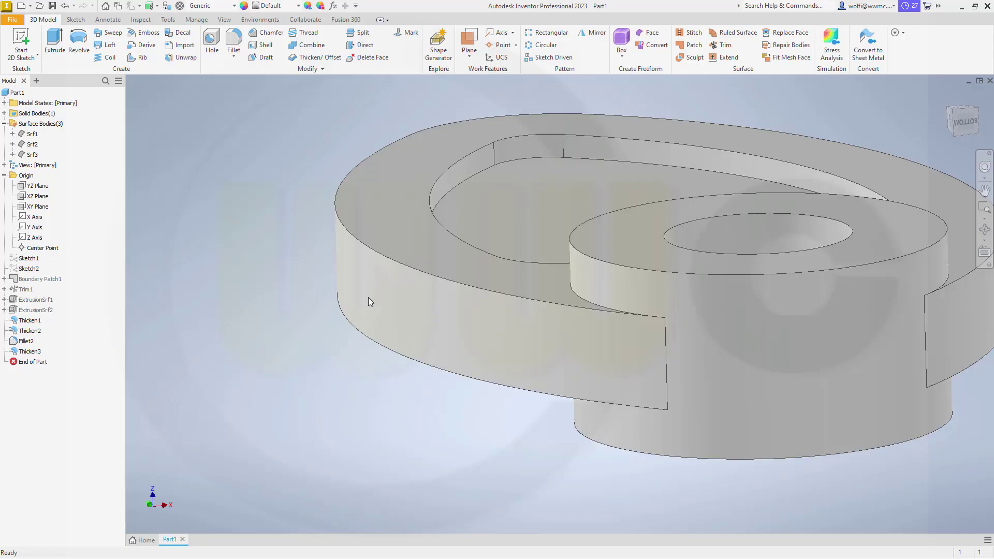
Step: Pan, zoom and orbit to review the finished egg-shaped ring from above
mouse_move(369, 300)
middle_mouse_down()
mouse_move(345, 321)
mouse_move(328, 311)
mouse_move(333, 295)
mouse_move(362, 299)
mouse_move(378, 272)
mouse_move(356, 298)
mouse_move(371, 295)
middle_mouse_up()
scroll(437, 287, "down", 5)
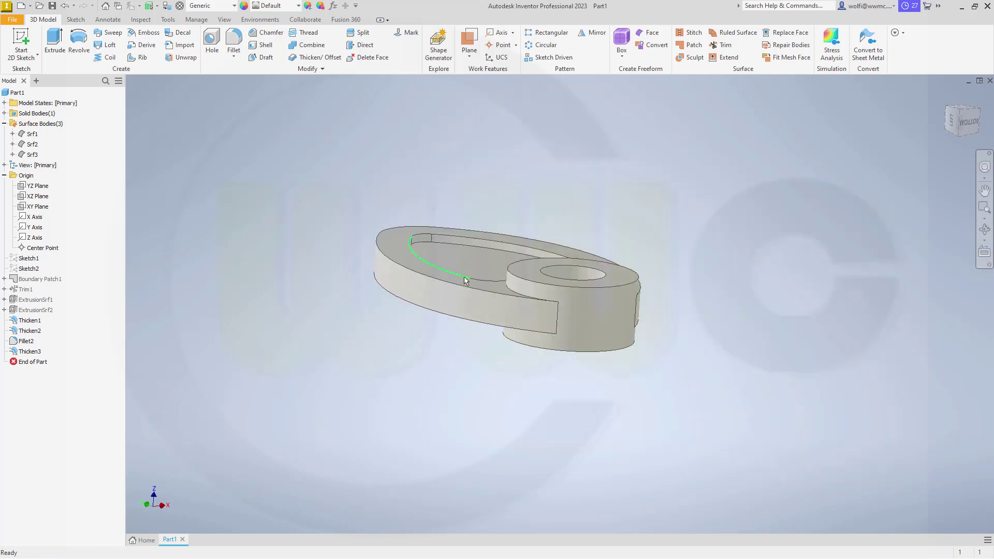
key("F2")
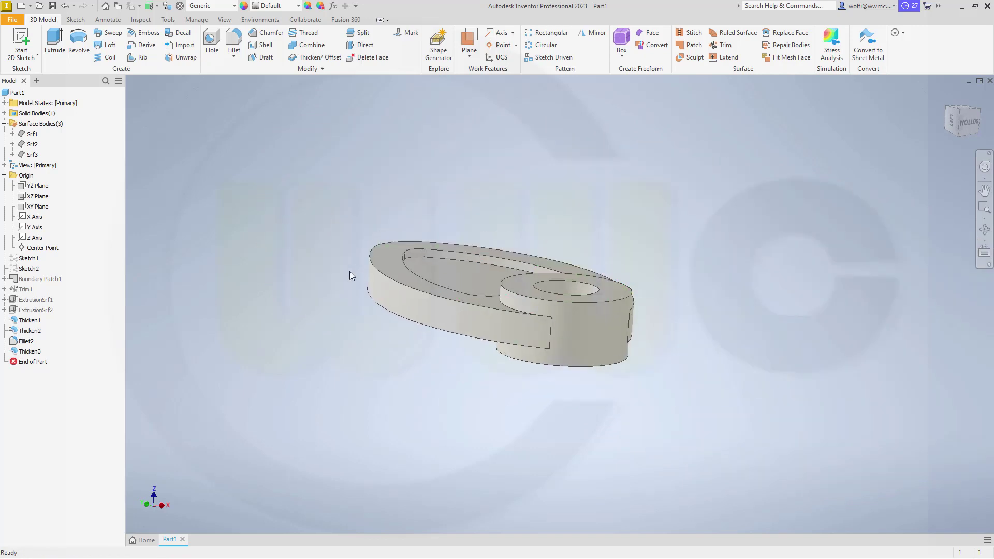
mouse_move(349, 272)
middle_mouse_down("shift")
mouse_move(336, 310)
mouse_move(321, 288)
mouse_move(344, 278)
mouse_move(353, 238)
mouse_move(348, 262)
mouse_move(387, 305)
mouse_move(373, 281)
mouse_move(328, 271)
mouse_move(328, 296)
mouse_move(364, 240)
mouse_move(354, 292)
mouse_move(310, 300)
middle_mouse_up("shift")
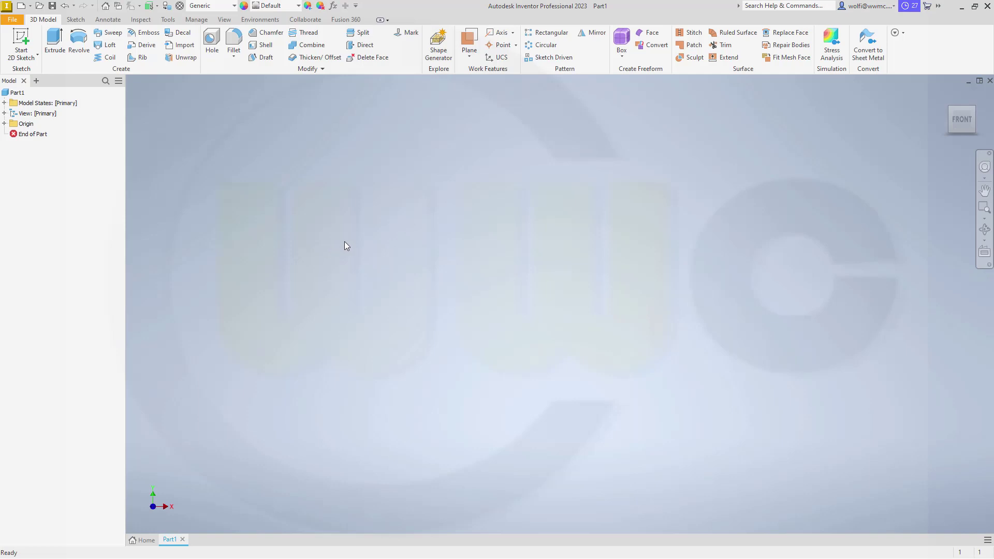
Step: Sketch on the YZ plane: a 40 mm circle at the origin and a 32 mm circle above
left_click(21, 40)
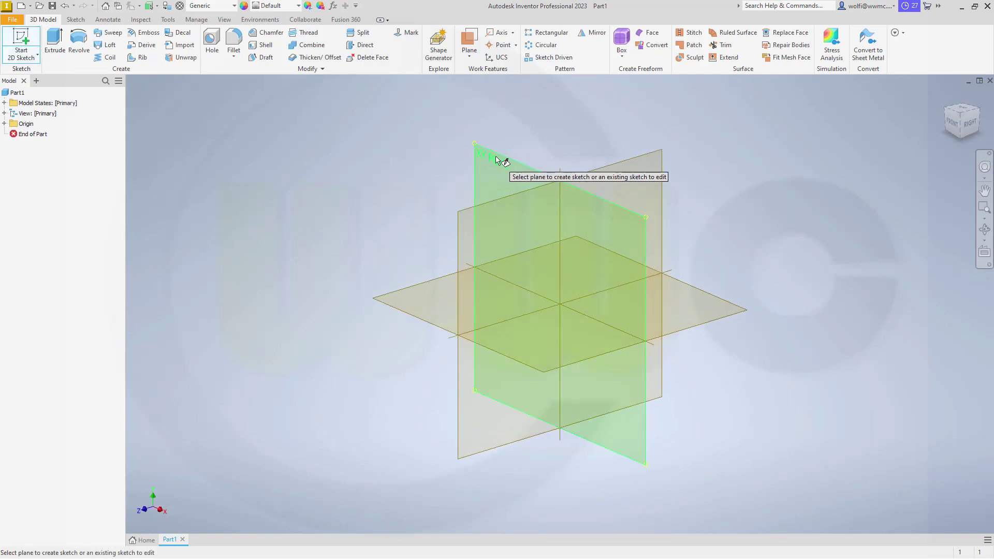
left_click(496, 159)
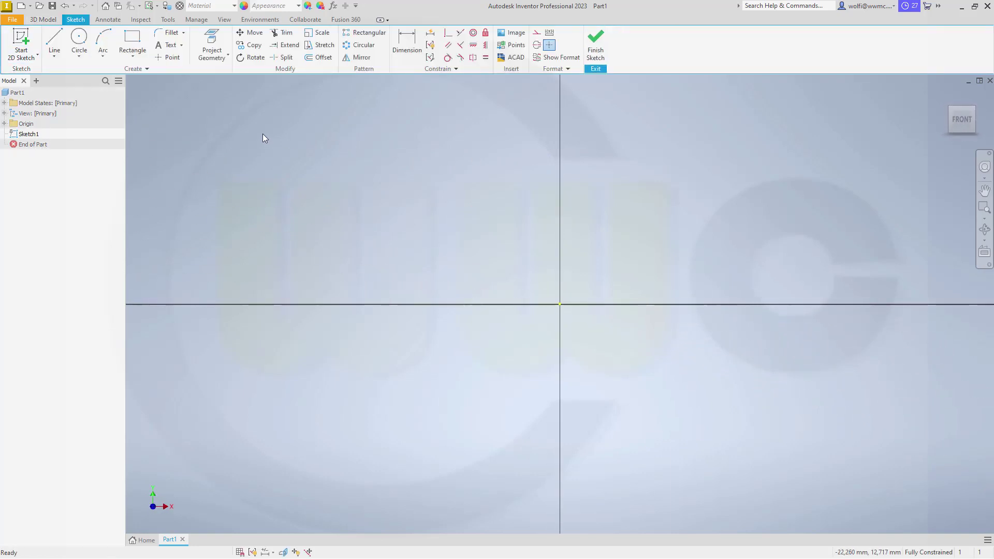
left_click(78, 39)
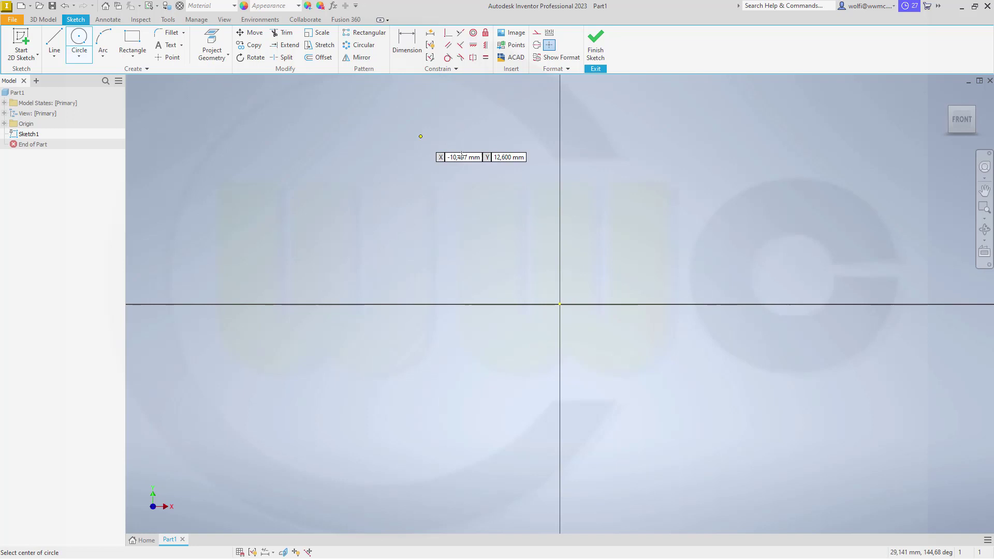
left_click(560, 303)
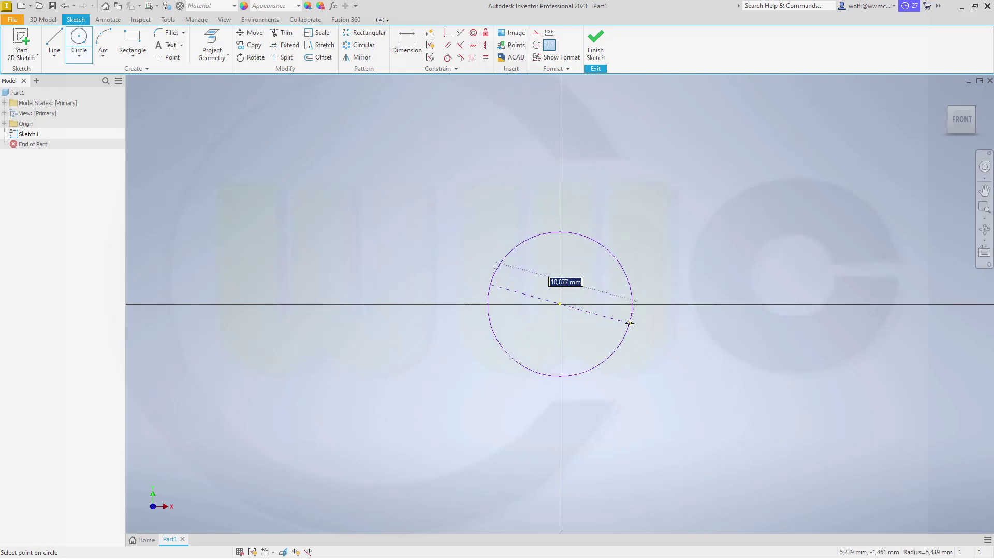
type("40")
key("Return")
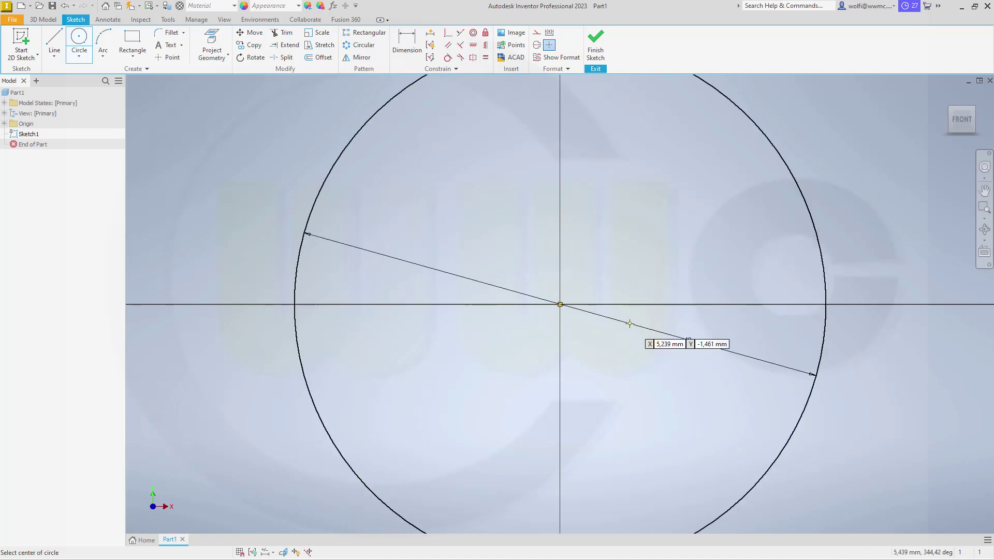
scroll(640, 307, "down", 5)
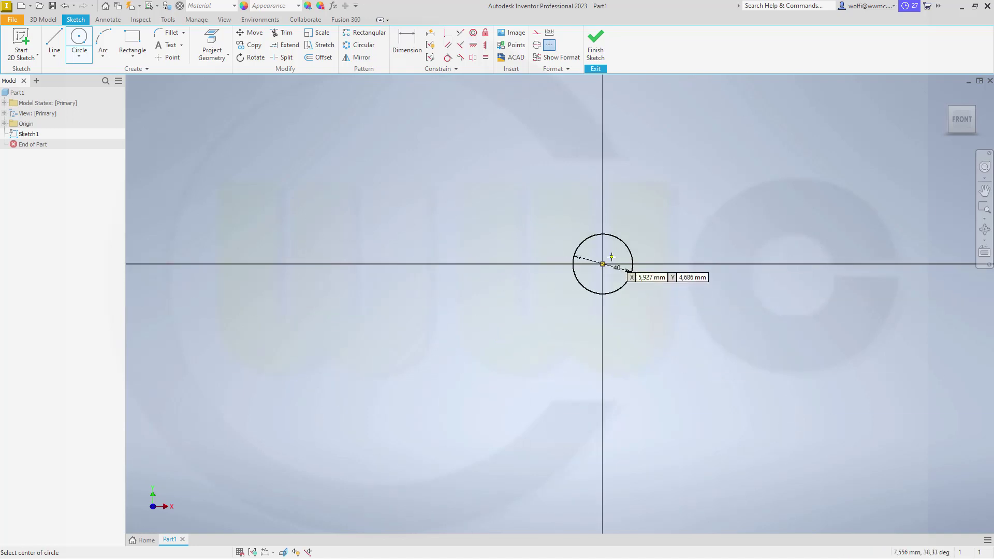
mouse_move(607, 226)
middle_mouse_down()
mouse_move(625, 208)
mouse_move(650, 328)
middle_mouse_up()
left_click(627, 228)
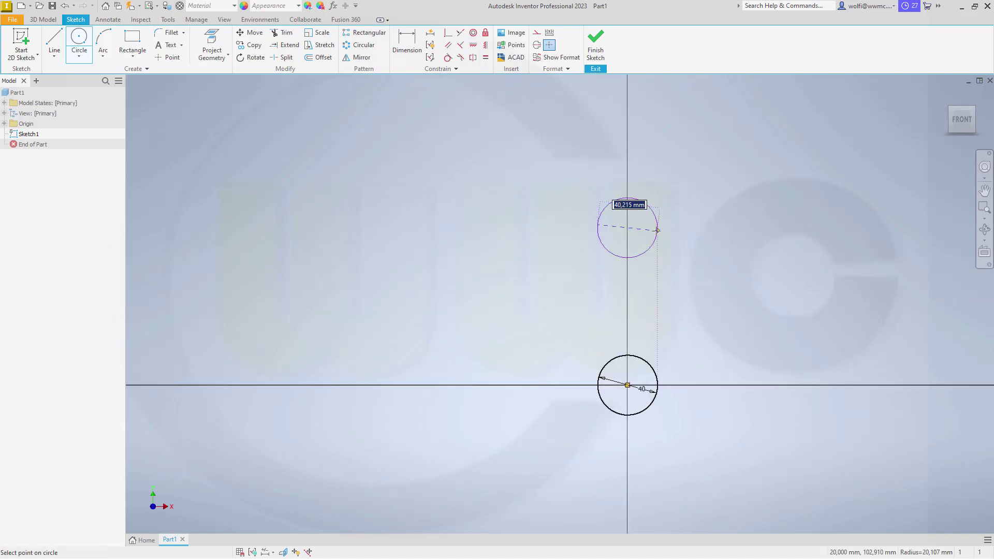
type("32")
key("Return")
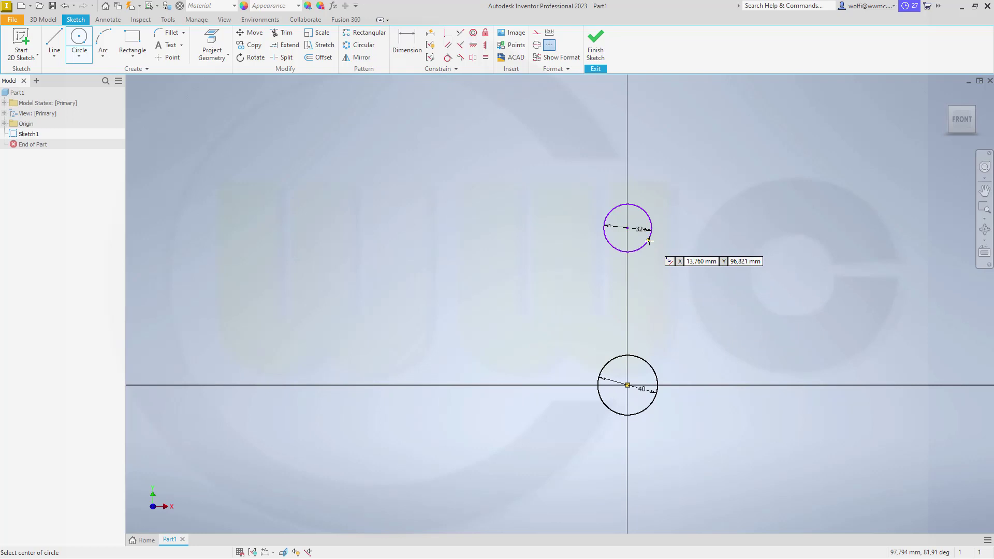
Step: Add the two large circles, 140 mm and 130 mm in diameter
left_click(701, 308)
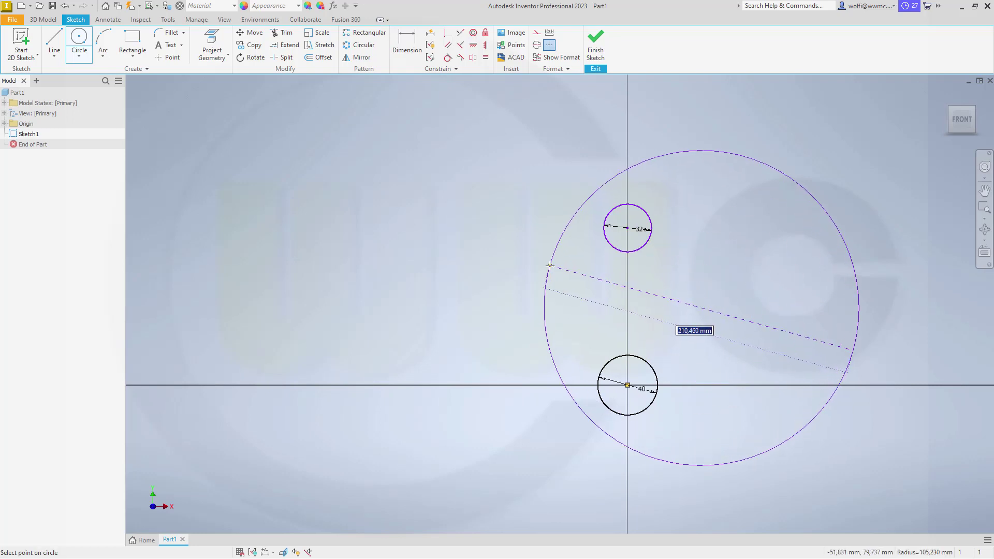
type("140")
key("Return")
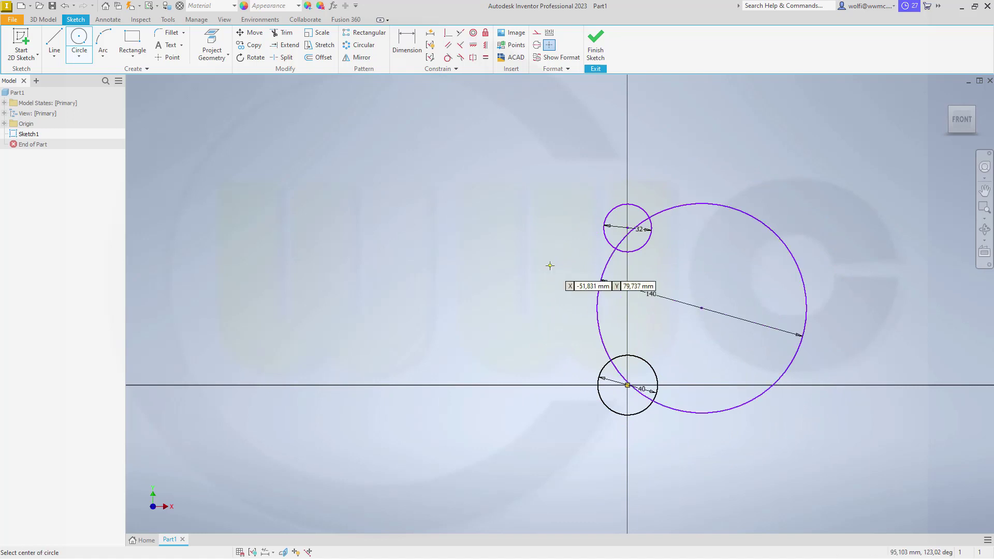
left_click(641, 321)
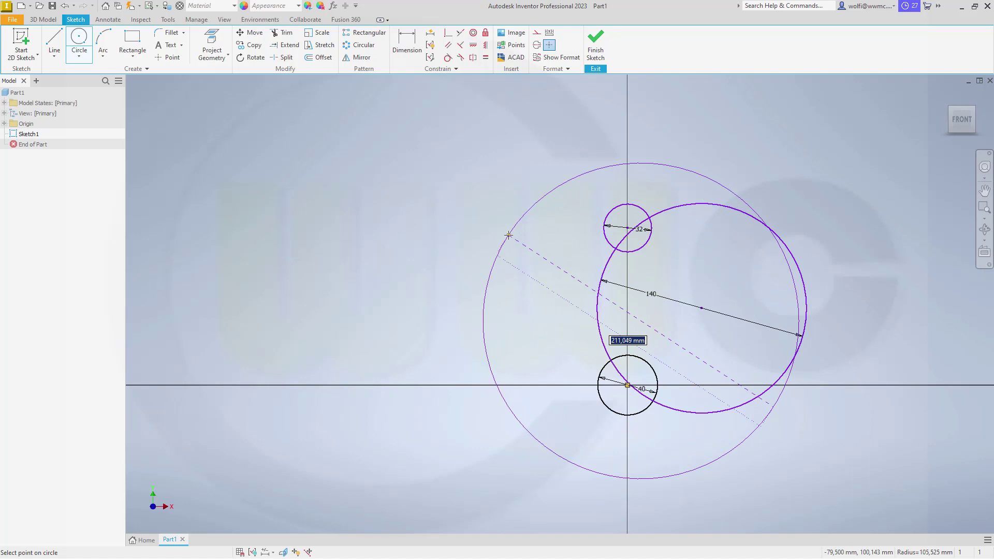
type("130")
key("Return")
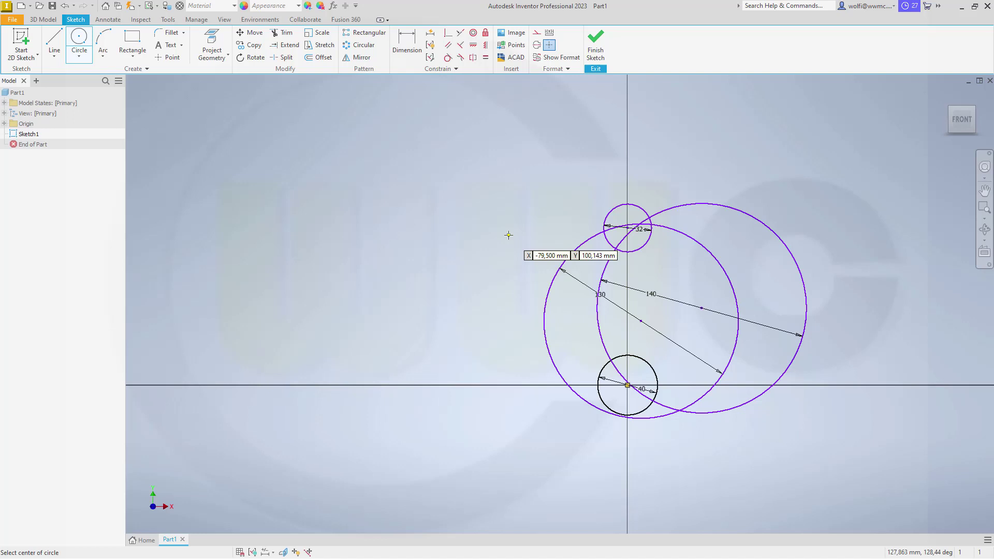
key("Escape")
scroll(625, 231, "down", 3)
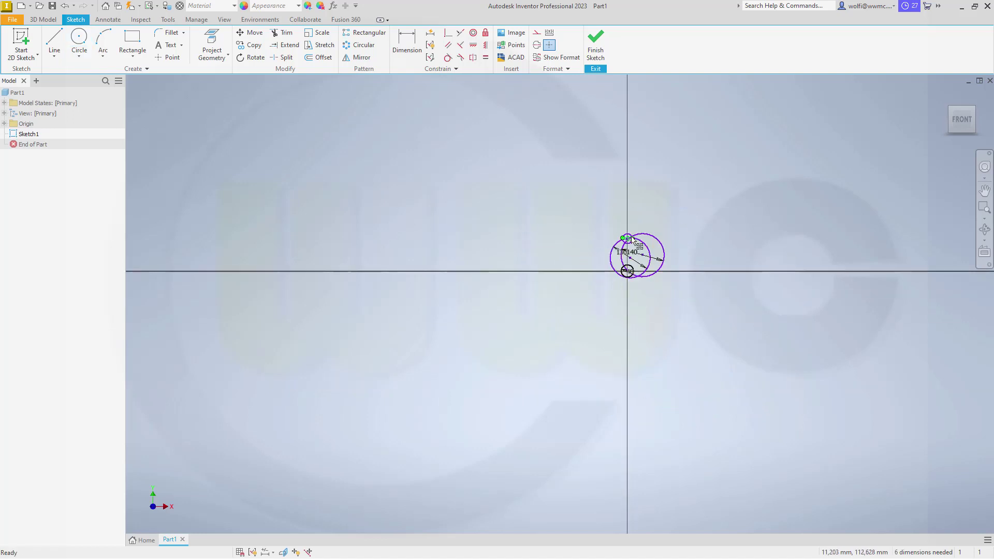
Step: Constrain the sketch geometry at the origin
scroll(625, 230, "up", 8)
scroll(623, 226, "down", 5)
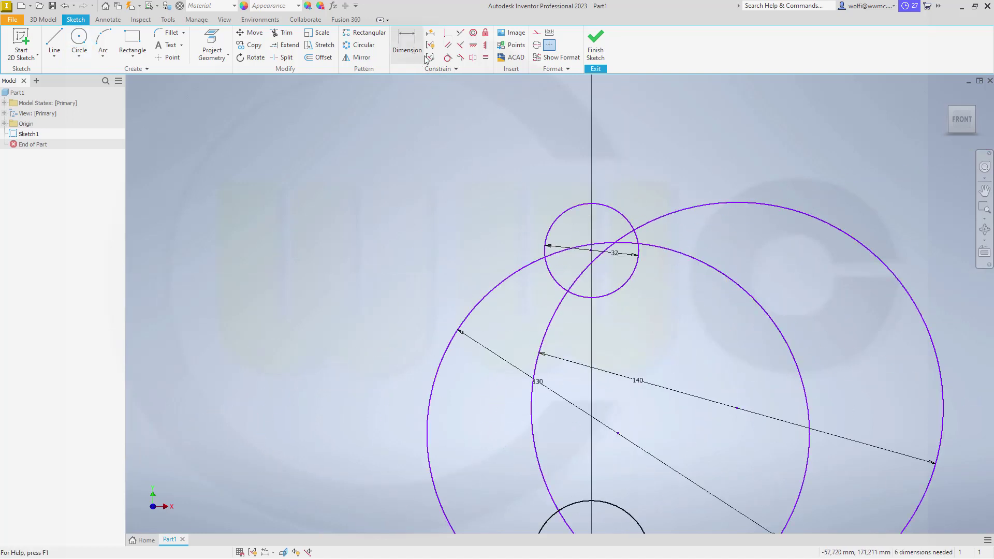
left_click(486, 45)
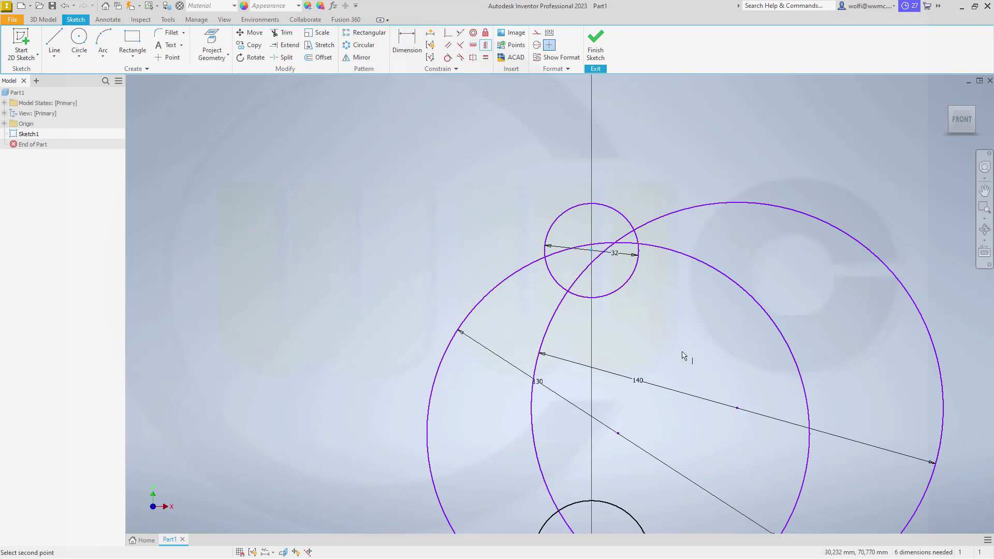
middle_click_drag(682, 354, 683, 288)
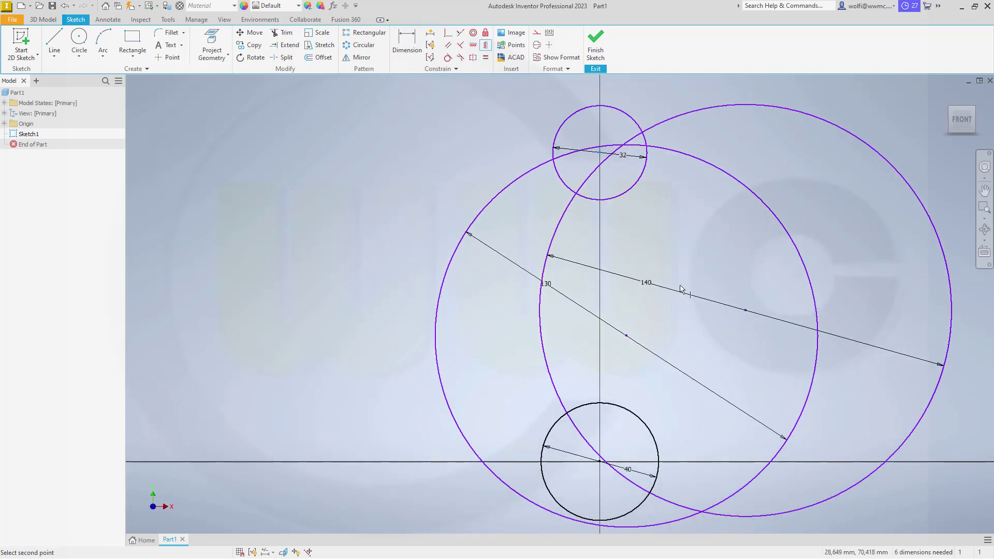
left_click(599, 466)
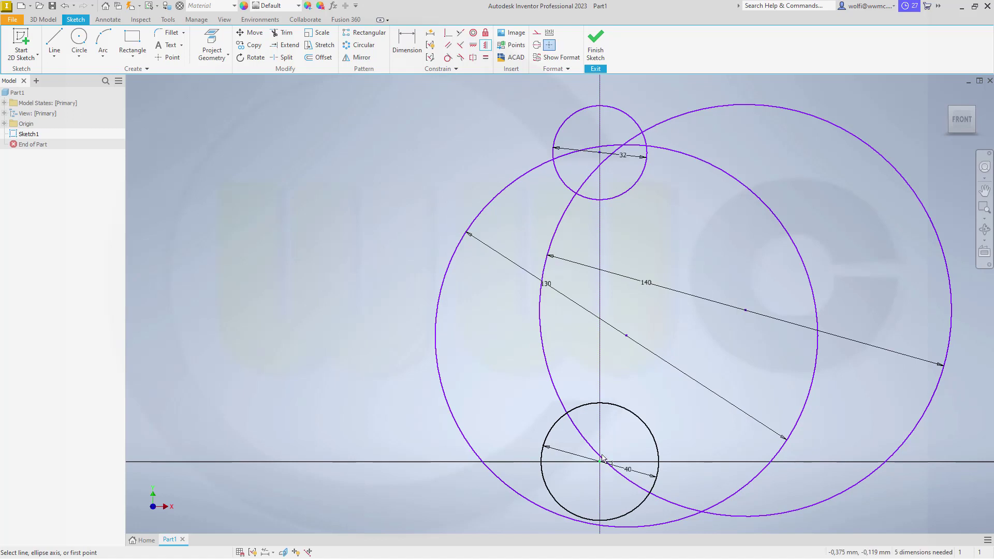
Step: Space the small circles 72 mm apart vertically and reposition the 140 and 130 circles
left_click(406, 42)
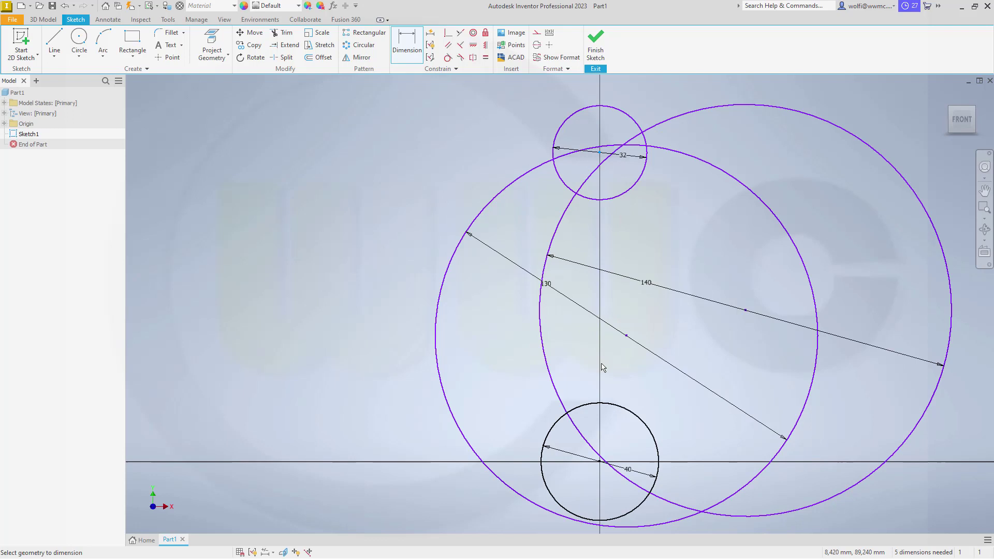
left_click(609, 406)
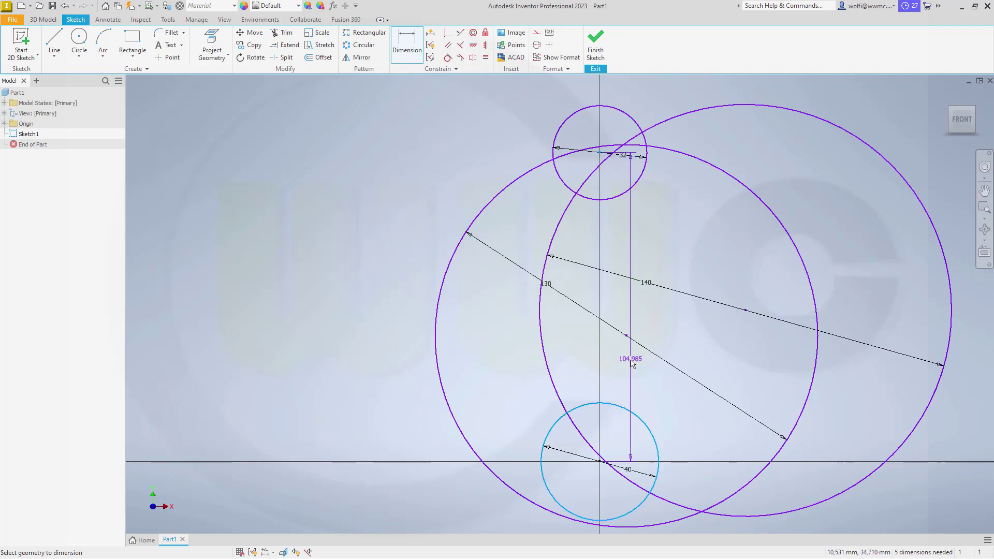
left_click(632, 364)
type("72")
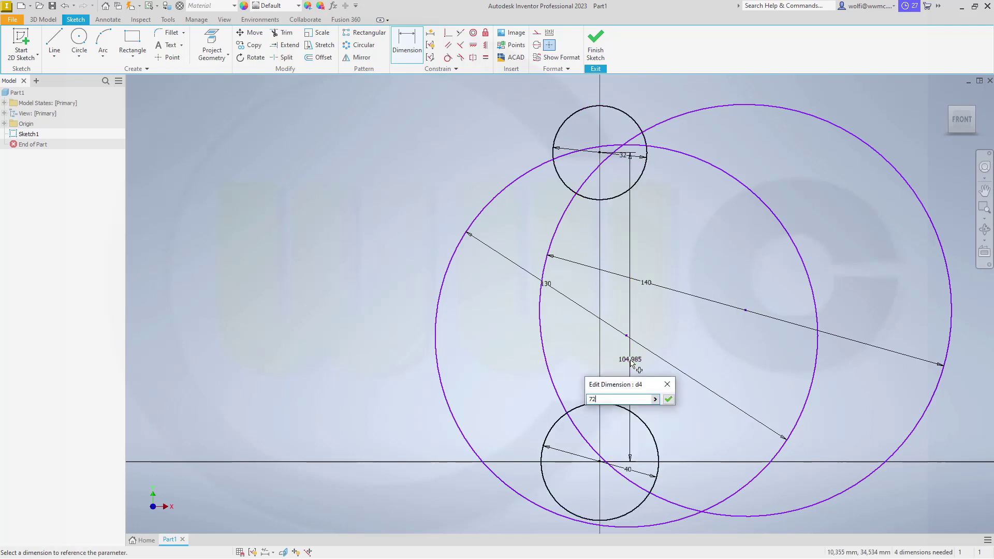
key("Return")
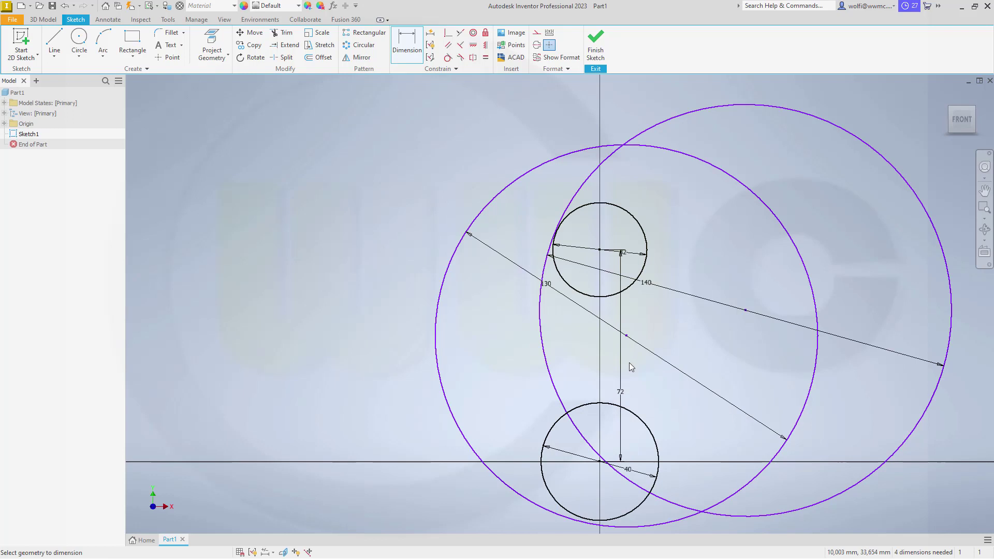
key("Escape")
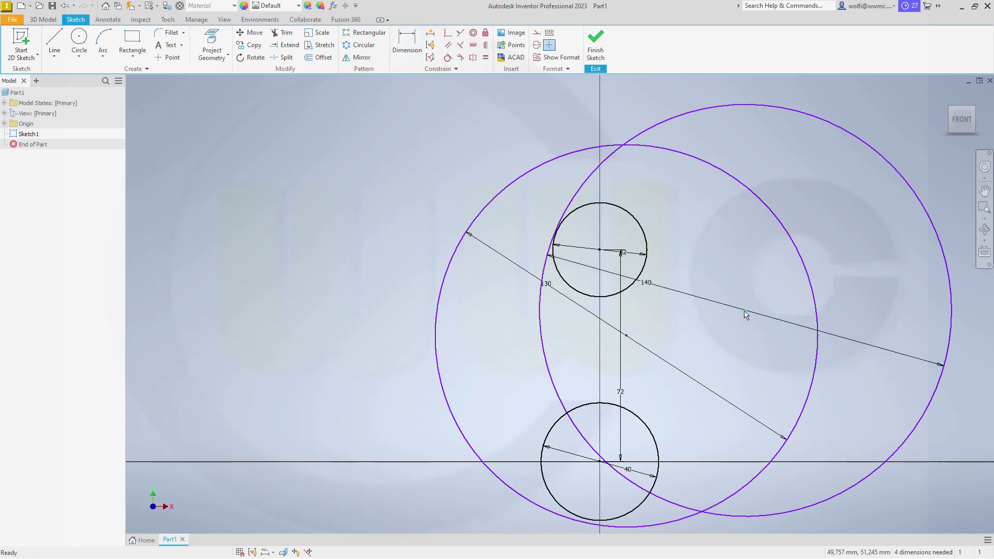
left_click_drag(746, 313, 723, 356)
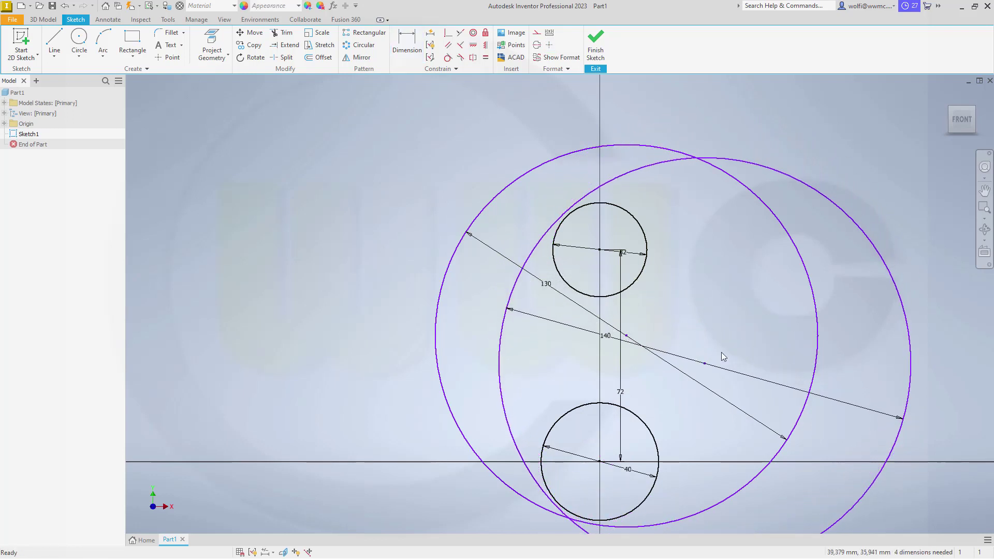
left_click_drag(626, 335, 522, 358)
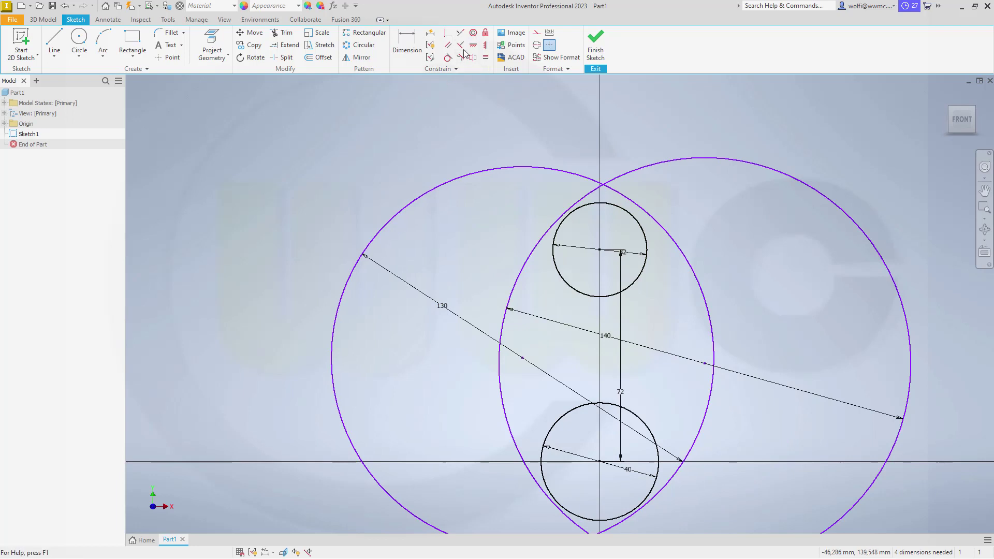
Step: Make both large circles tangent to the top and bottom small circles
left_click(446, 58)
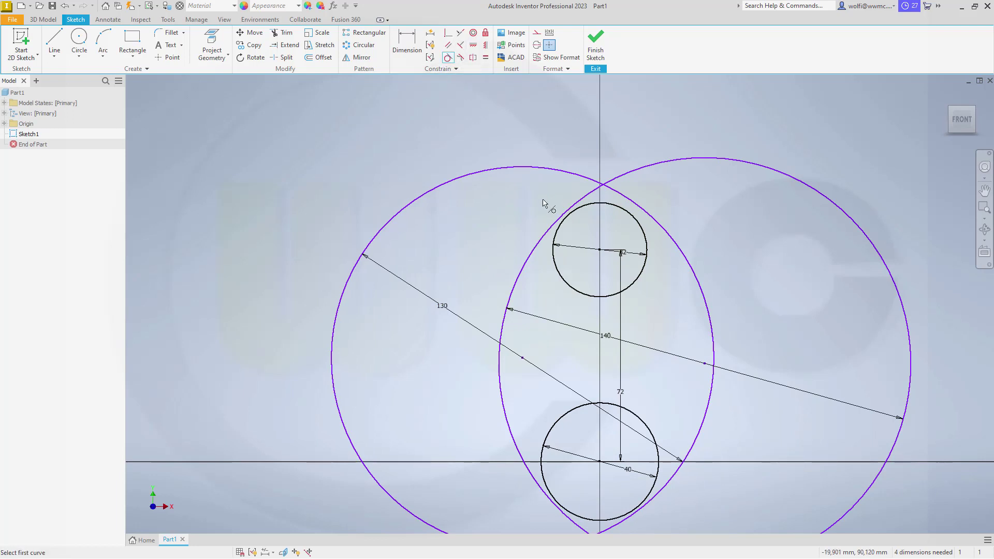
left_click(564, 221)
left_click(563, 221)
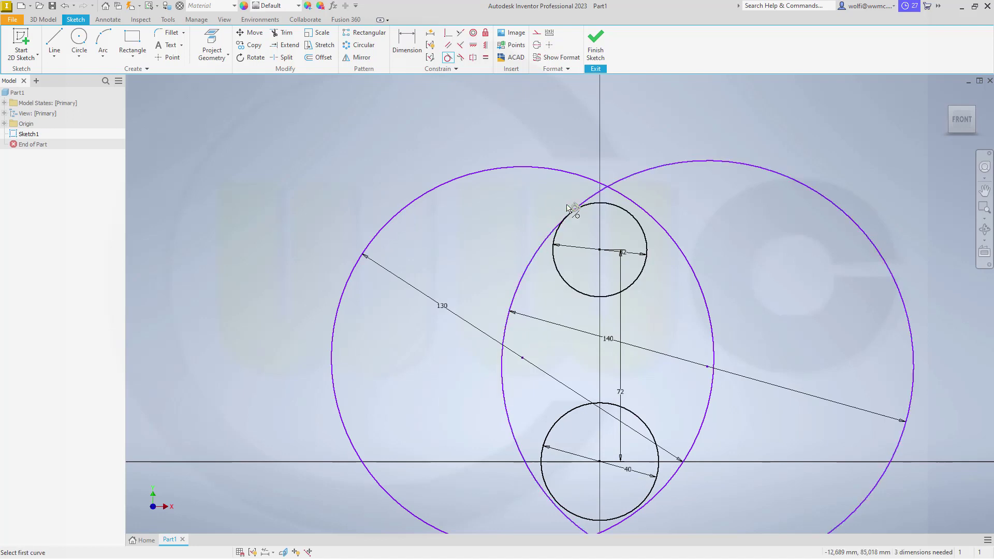
left_click(642, 208)
left_click(636, 223)
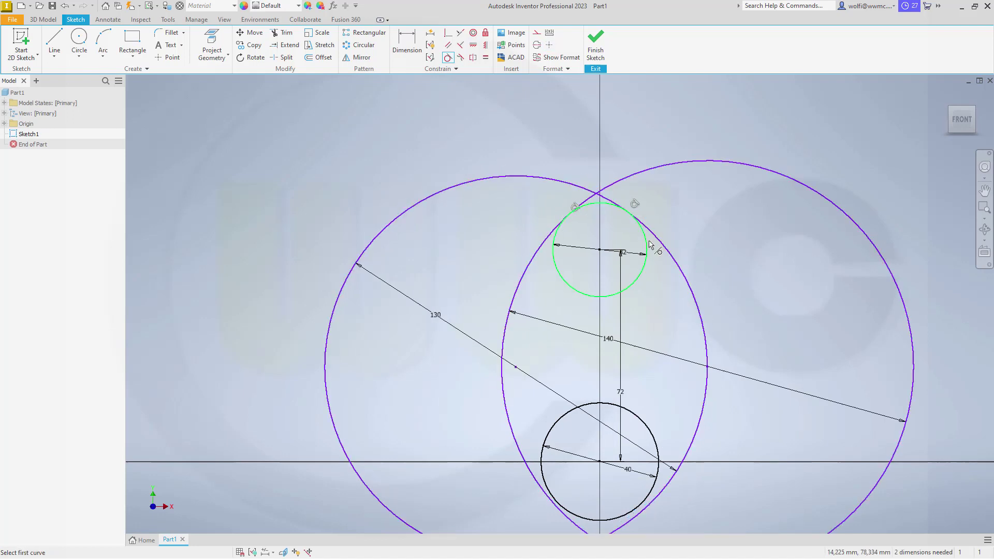
left_click(534, 483)
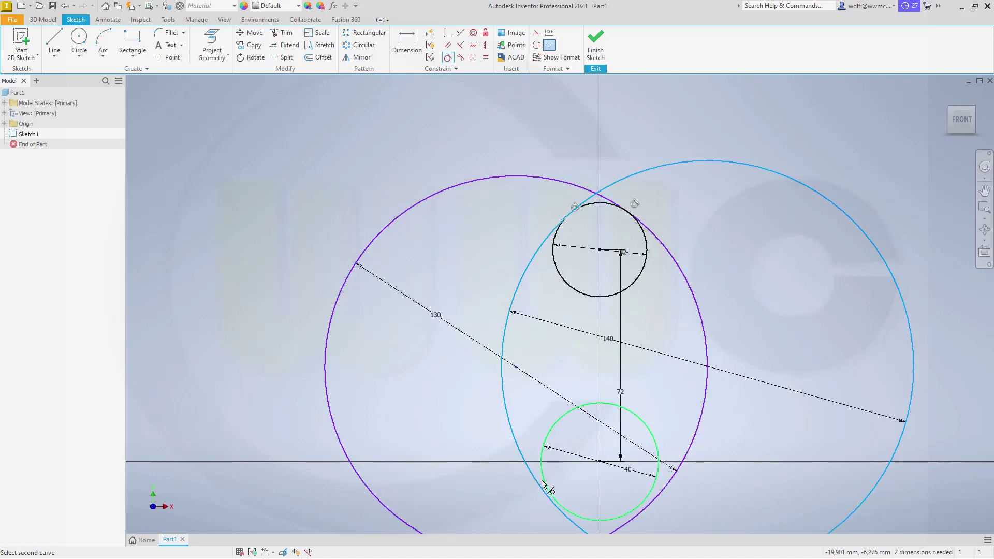
left_click(544, 482)
left_click(654, 496)
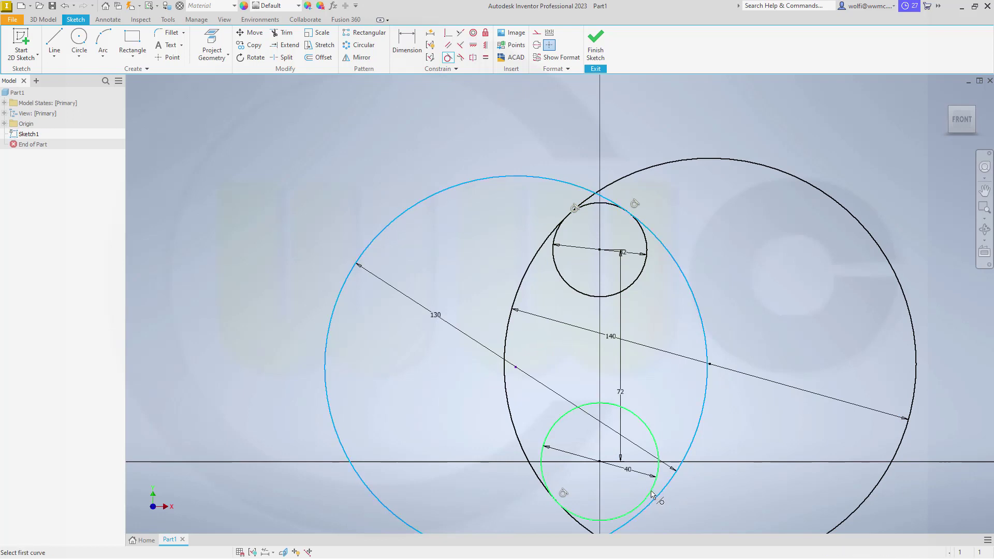
left_click(653, 495)
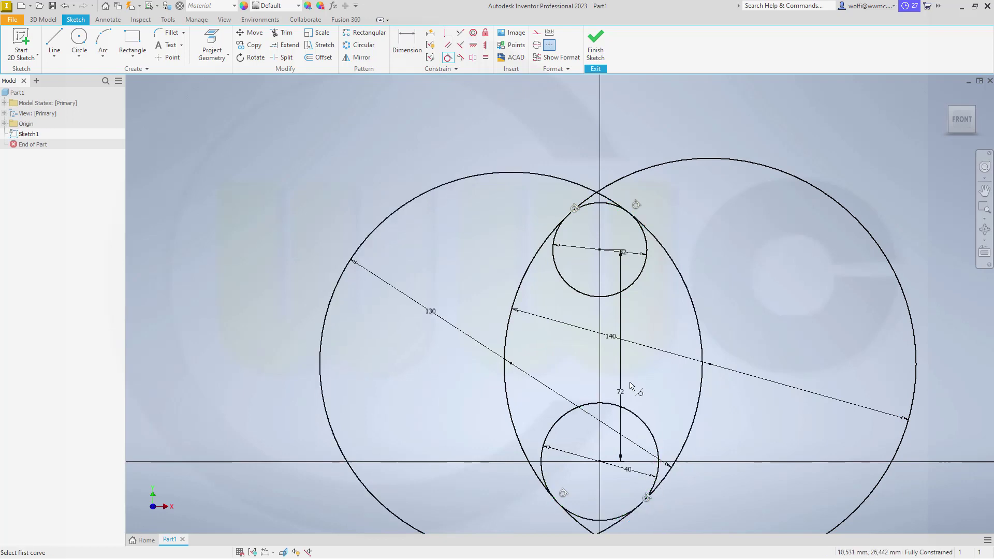
Step: Trim away the overlapping arcs to leave the egg outline and finish the sketch
left_click(282, 32)
mouse_move(665, 191)
left_mouse_down()
mouse_move(596, 196)
mouse_move(486, 156)
mouse_move(714, 177)
left_mouse_up()
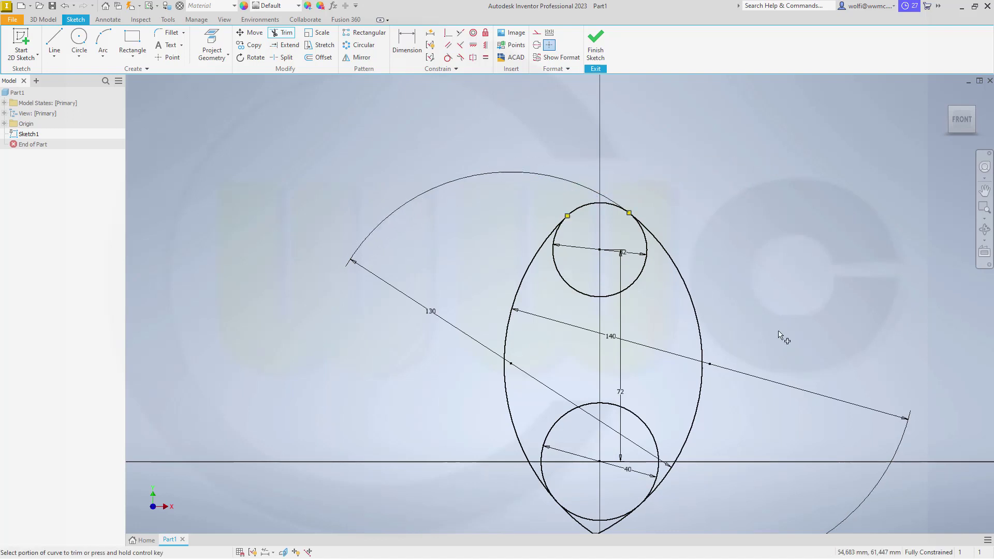
mouse_move(681, 532)
middle_mouse_down()
mouse_move(706, 459)
mouse_move(651, 377)
middle_mouse_up()
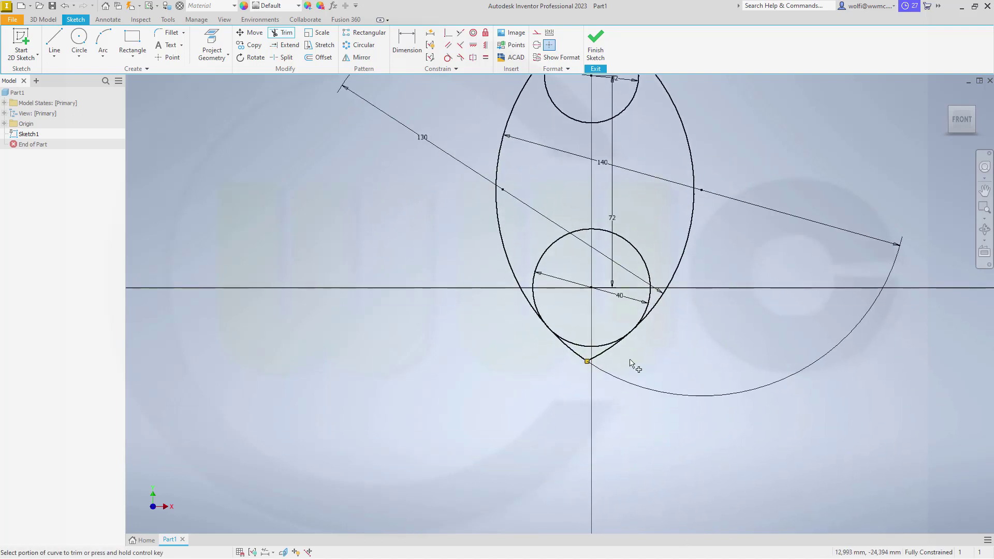
left_click(601, 353)
middle_click_drag(714, 313, 734, 409)
left_click_drag(667, 299, 642, 357)
left_click_drag(647, 244, 616, 194)
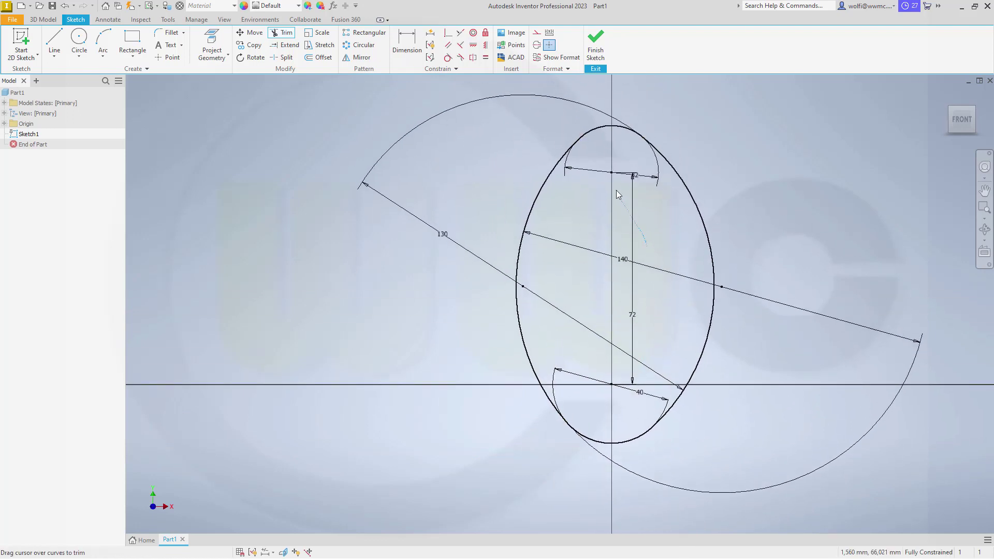
left_click(600, 53)
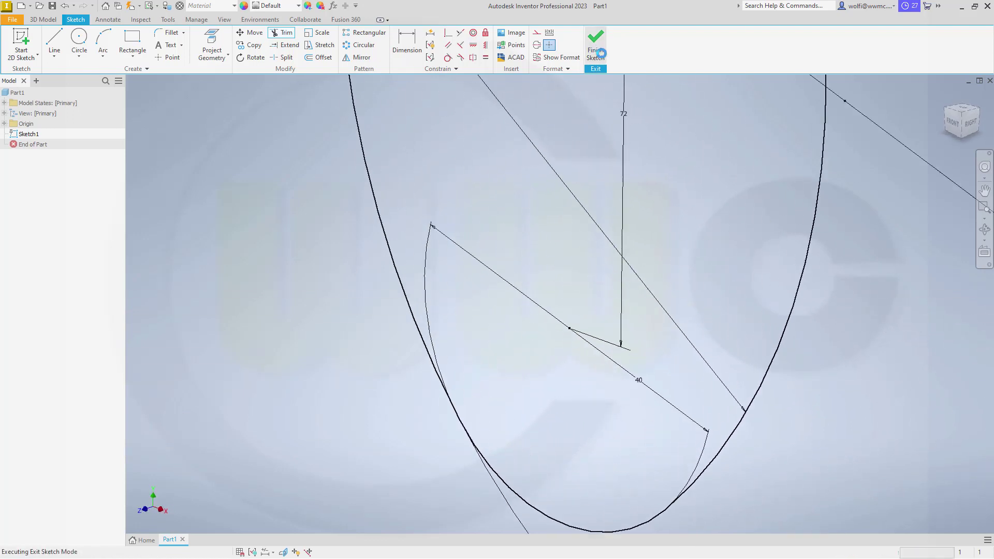
Step: Extrude the egg profile 10 mm symmetrically into a solid body
scroll(650, 191, "up", 3)
scroll(656, 191, "down", 6)
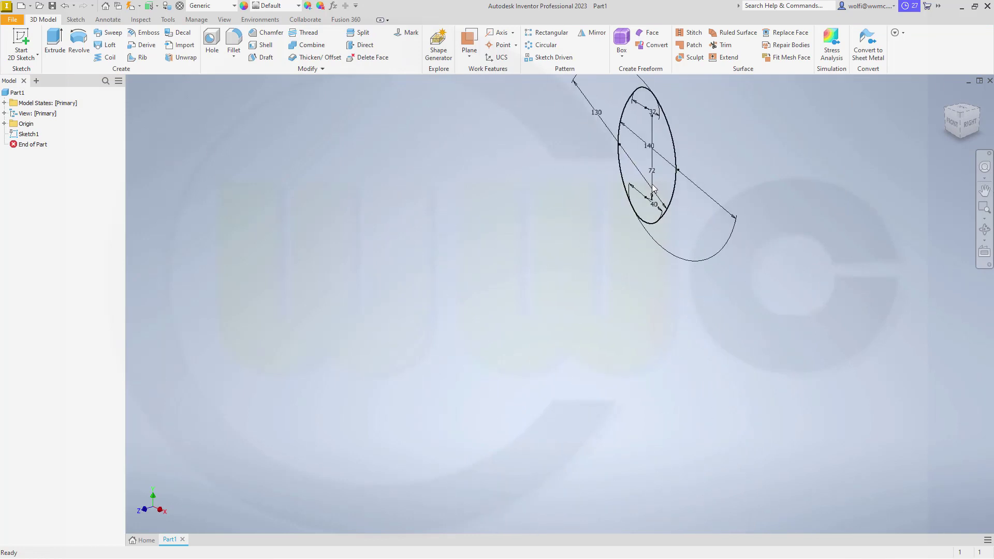
middle_click_drag(645, 169, 641, 286)
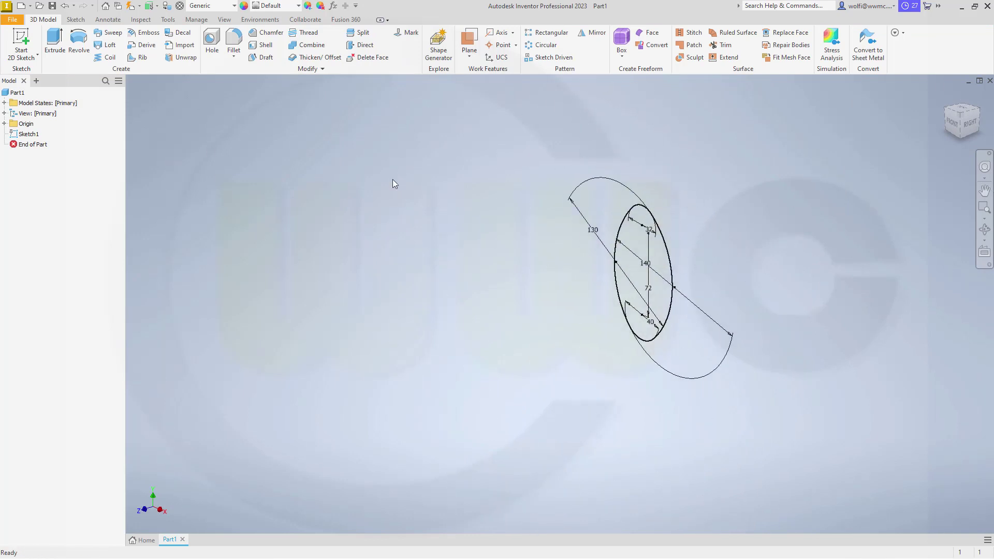
left_click(55, 42)
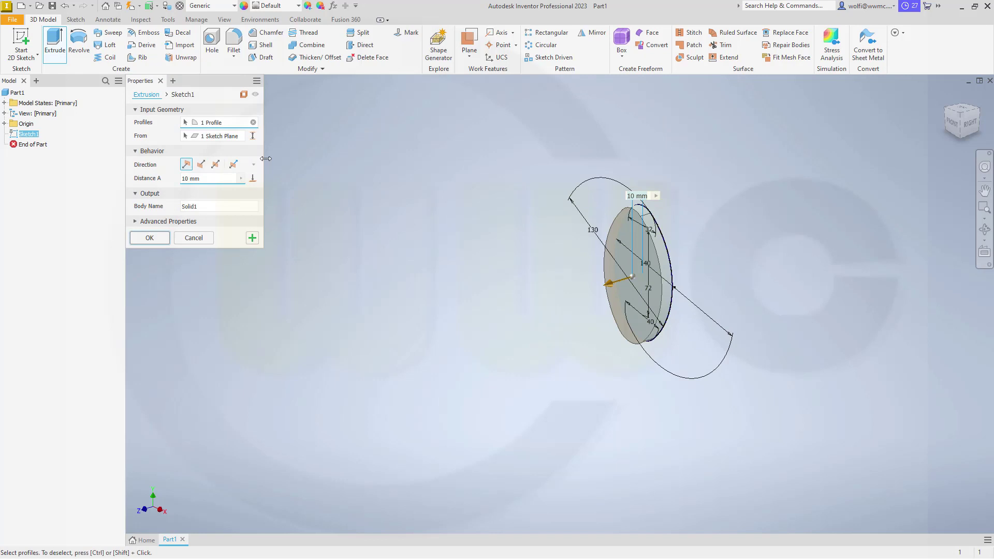
left_click(216, 165)
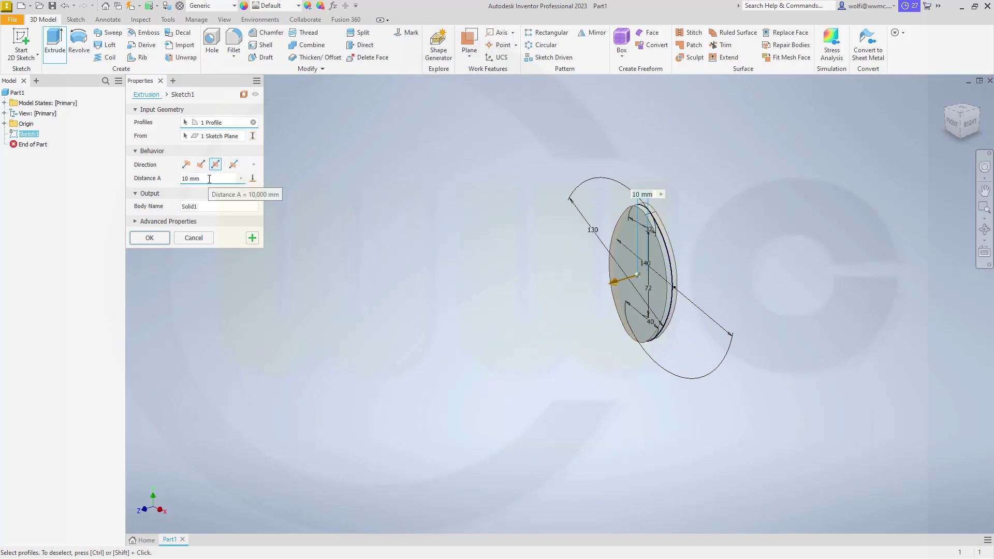
left_click(153, 240)
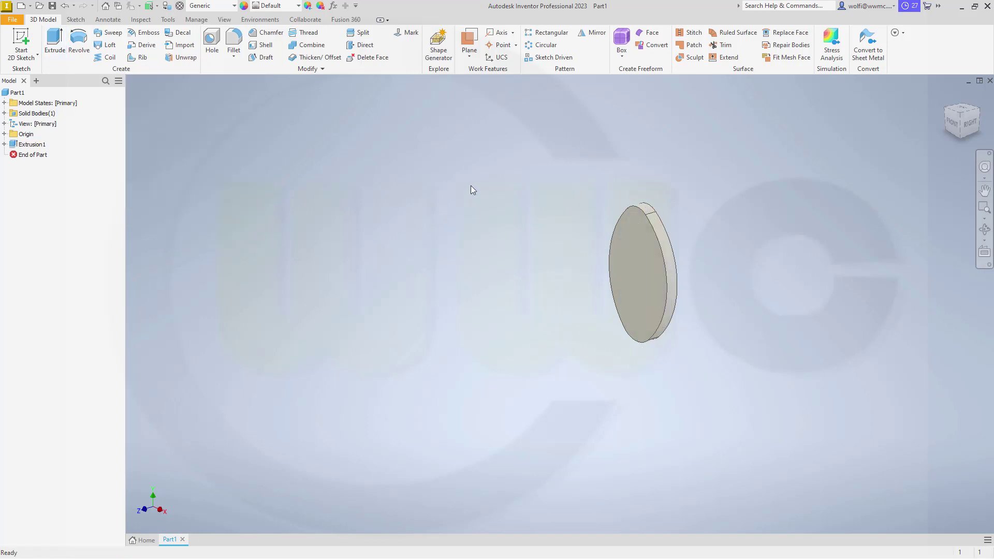
Step: Shell the disc to 10 mm walls, removing both the front and back flat faces
left_click(266, 45)
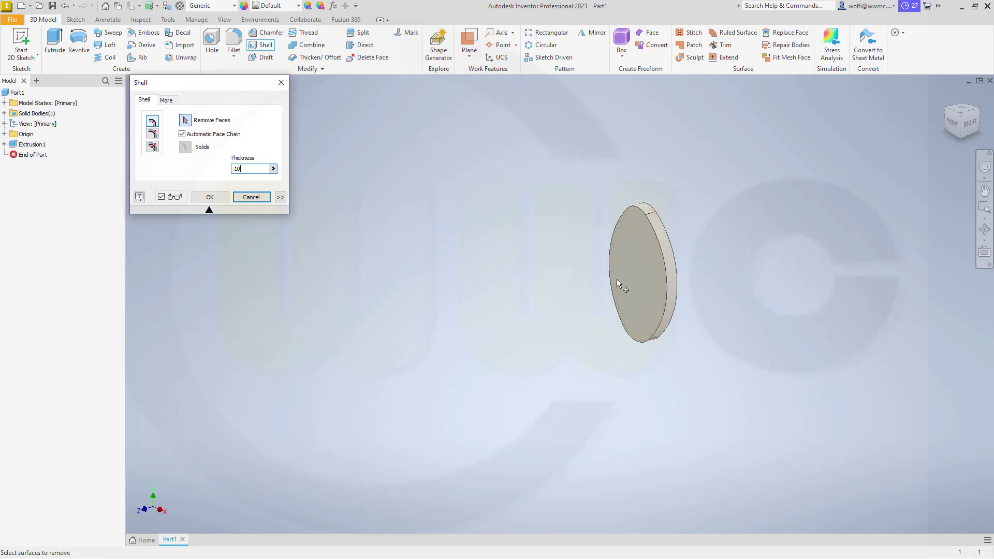
left_click(632, 280)
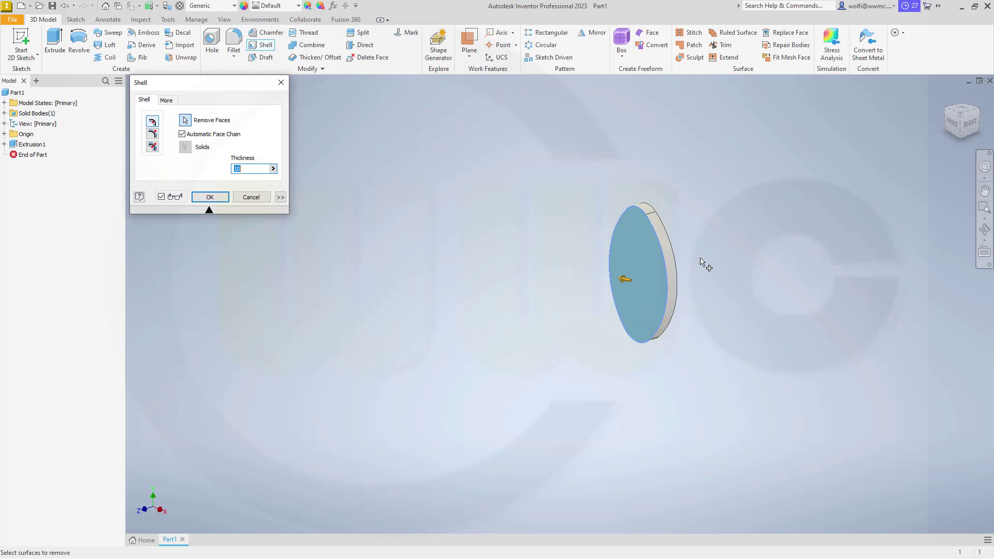
scroll(701, 262, "up", 4)
scroll(700, 265, "down", 3)
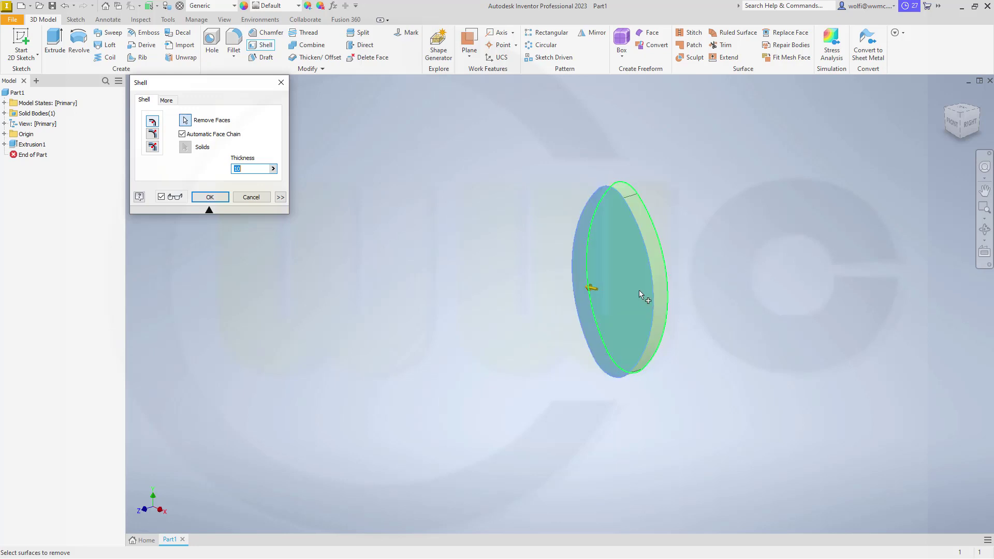
mouse_move(639, 290)
left_click(670, 308)
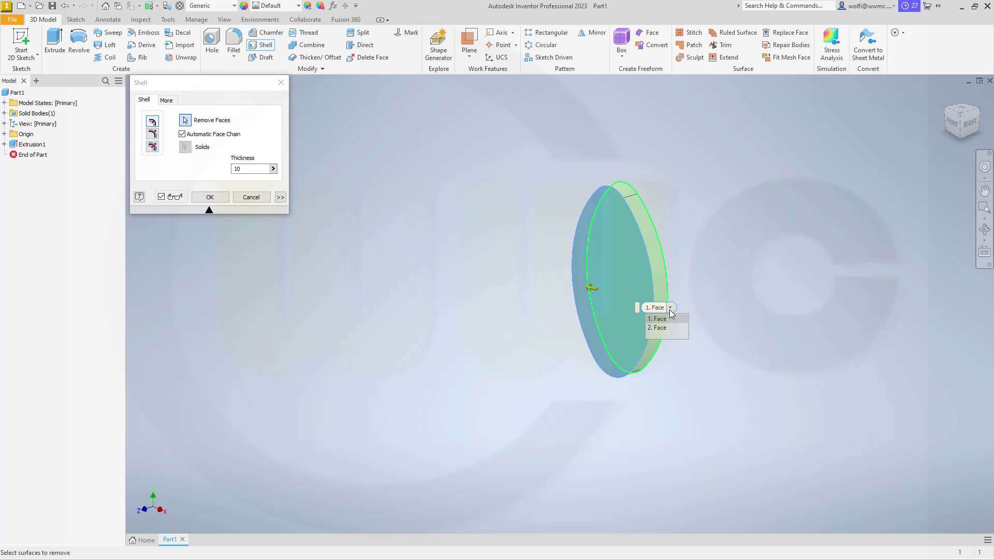
left_click(661, 328)
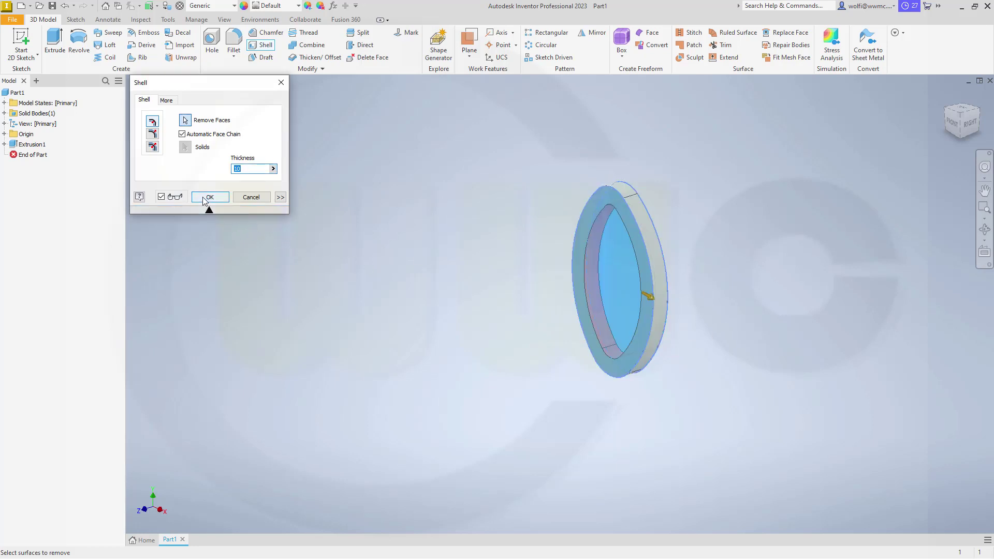
left_click(206, 197)
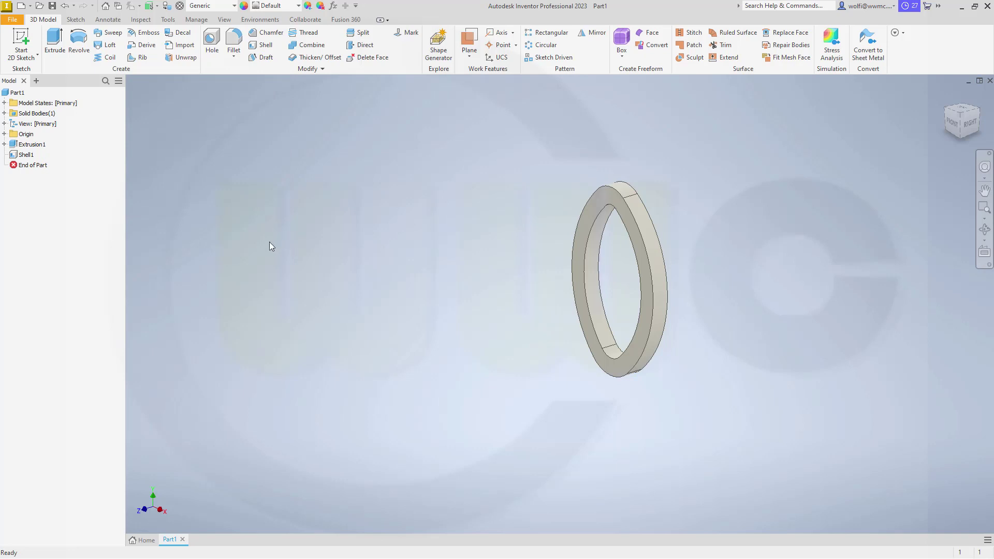
Step: Share Sketch1 from under Extrusion1 so it can be reused
left_click(13, 165)
left_click(5, 145)
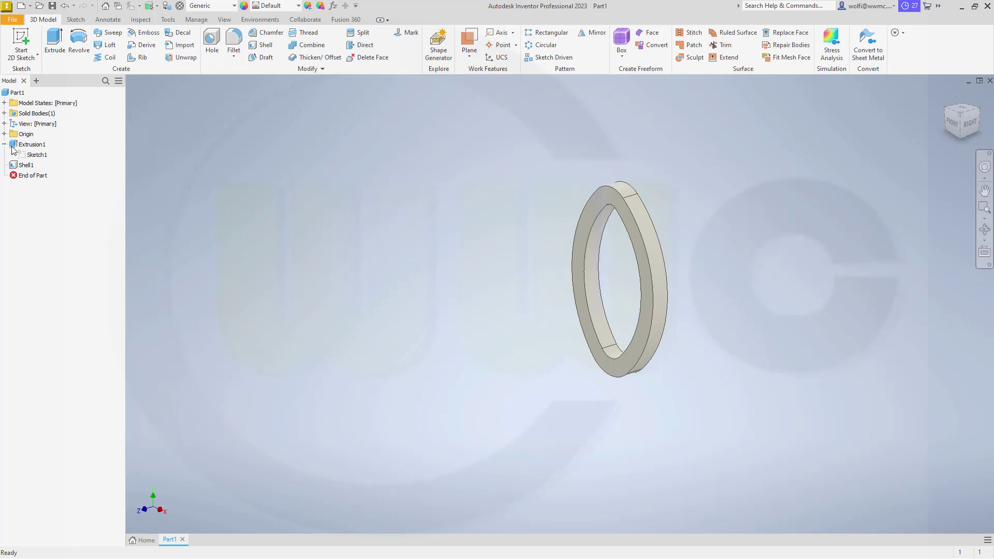
right_click(38, 157)
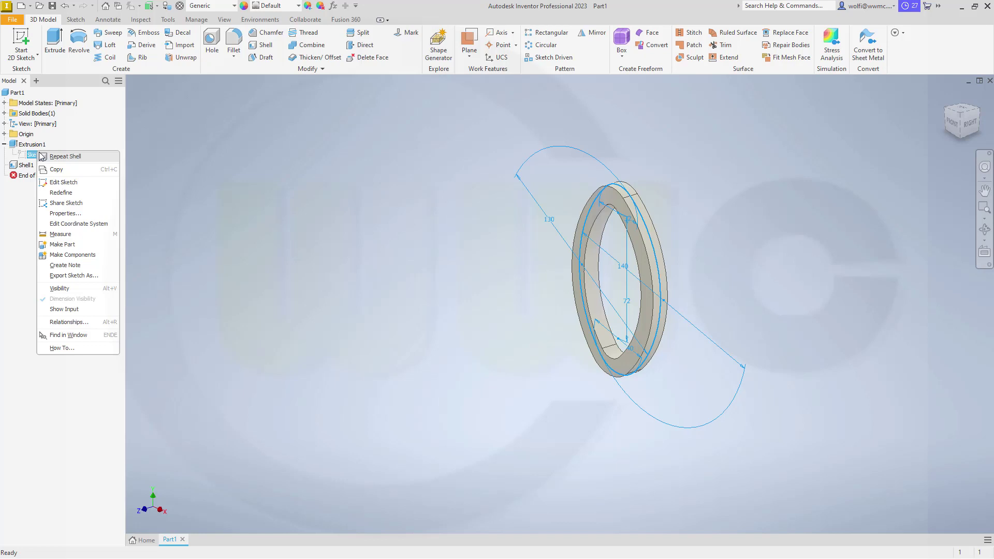
left_click(66, 203)
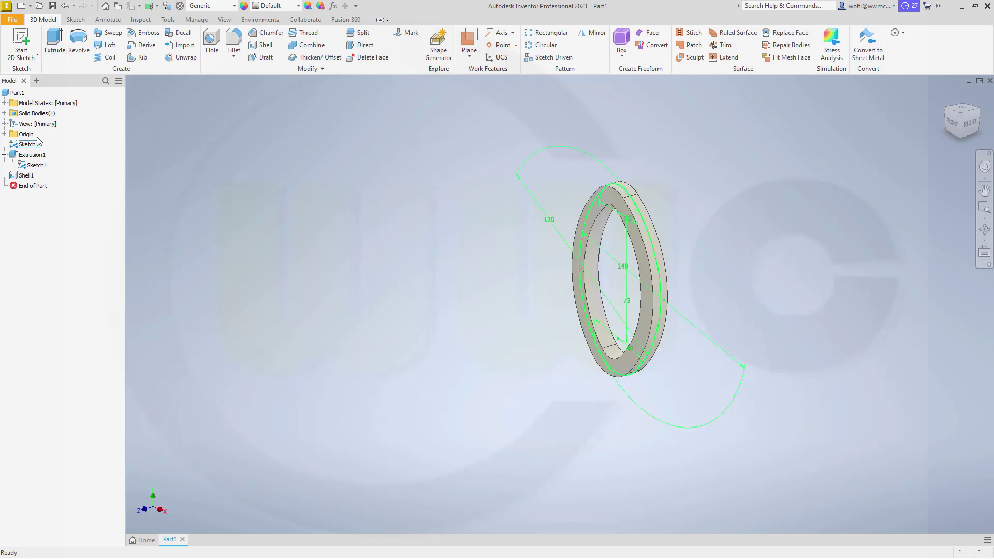
Step: Extrude the shared egg profile symmetrically with a 5 mm distance
left_click(55, 42)
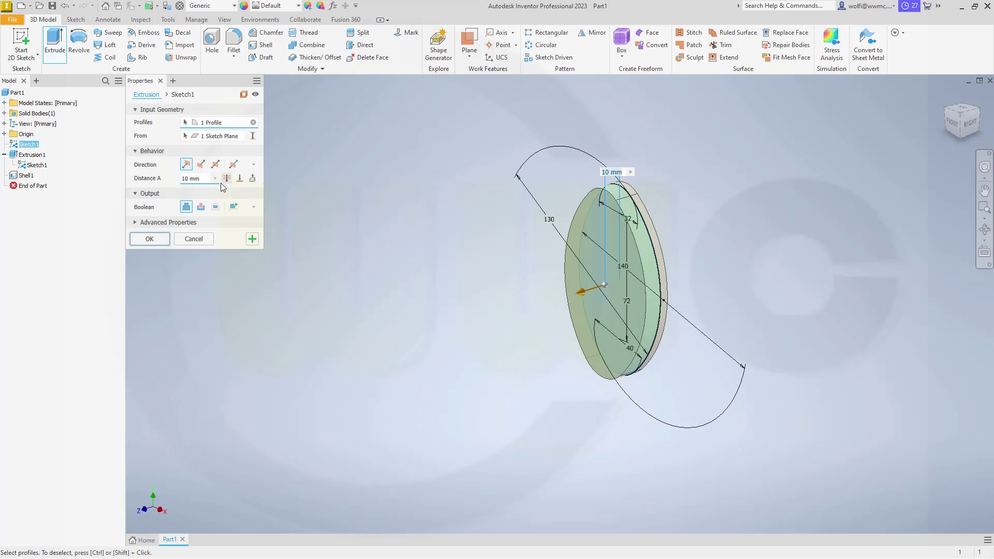
left_click(214, 164)
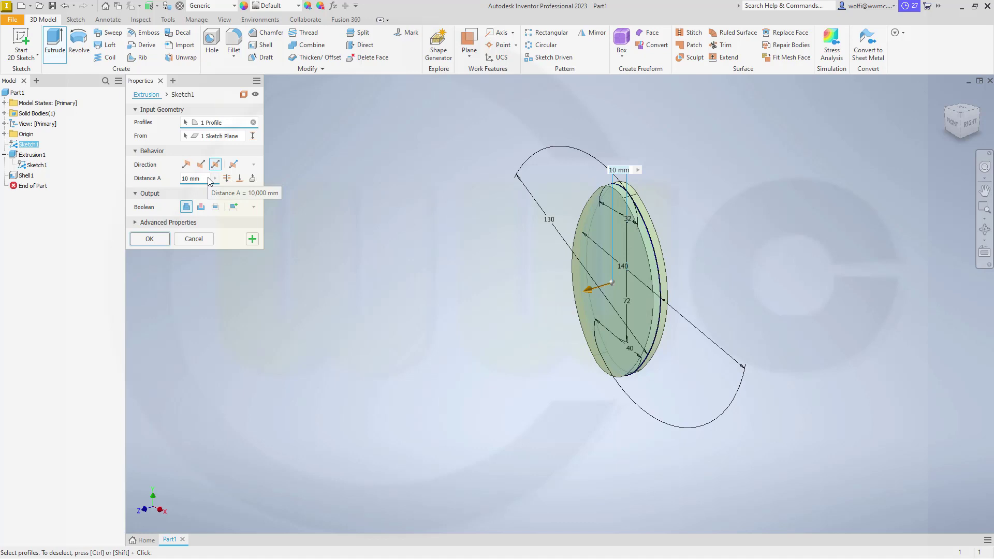
left_click(208, 178)
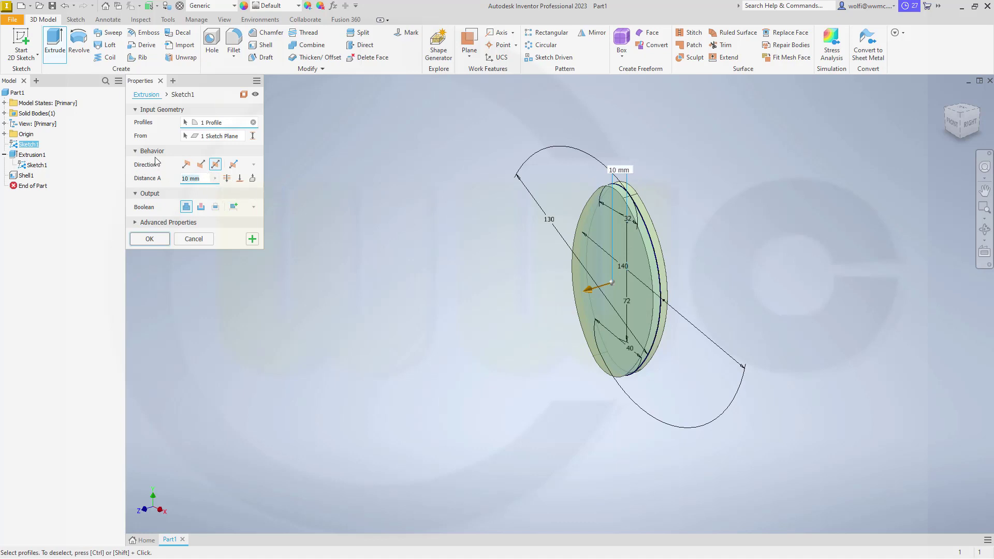
type("5")
key("Return")
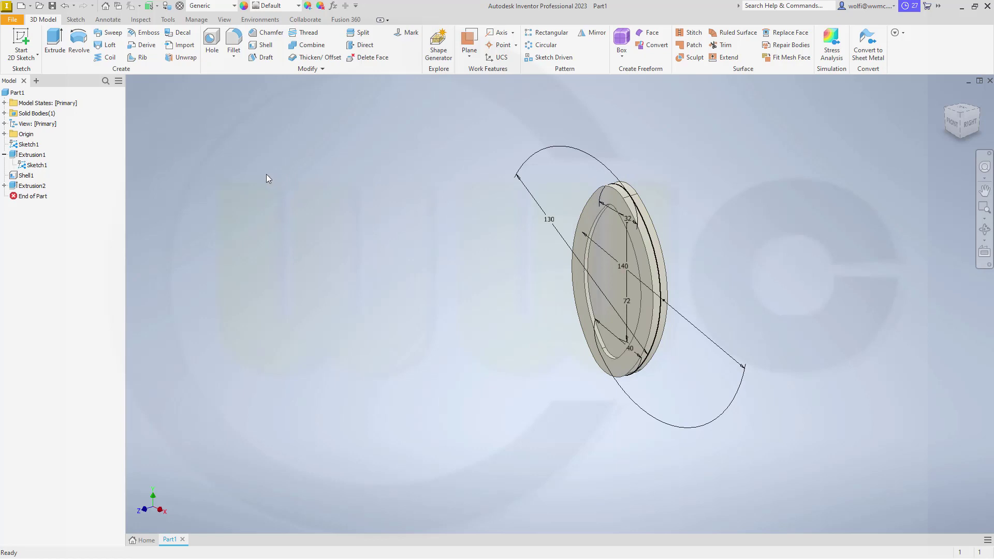
Step: Hide Sketch1 and start a new sketch on the XY plane with the part sliced
right_click(31, 144)
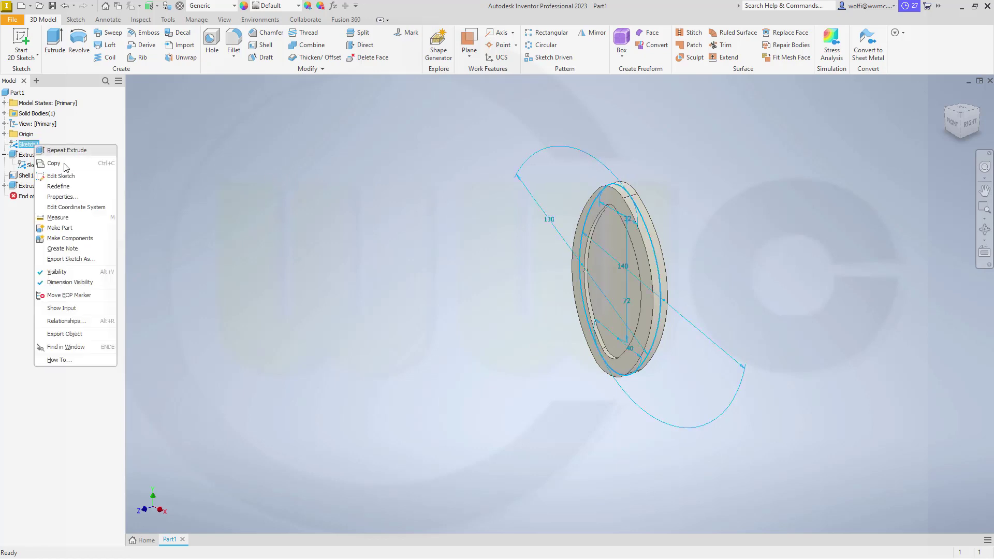
left_click(146, 258)
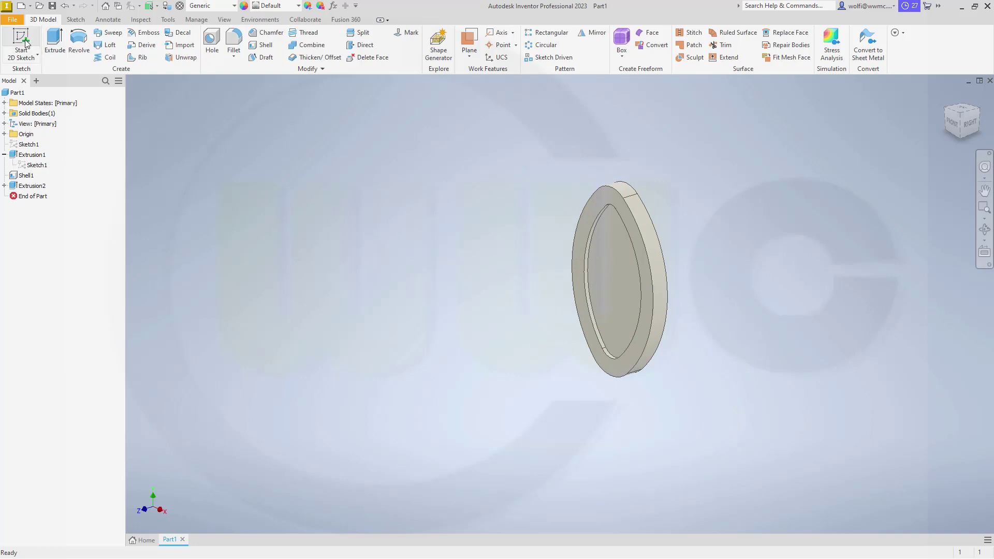
left_click(9, 134)
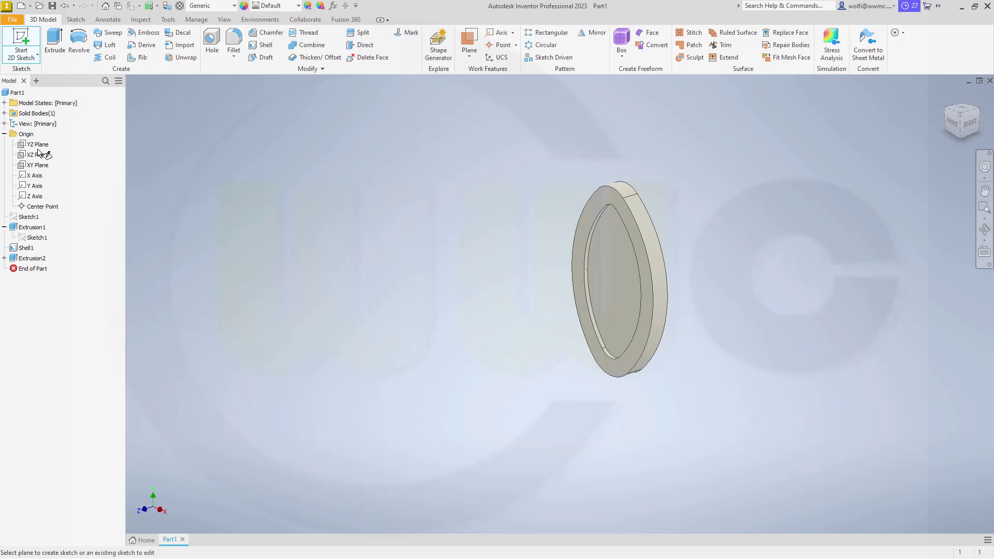
left_click(39, 164)
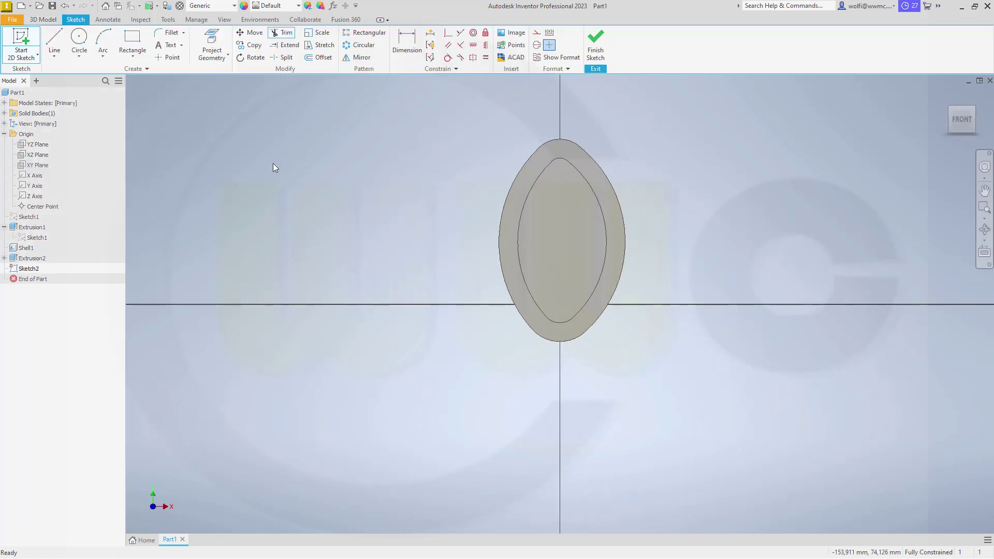
left_click(284, 552)
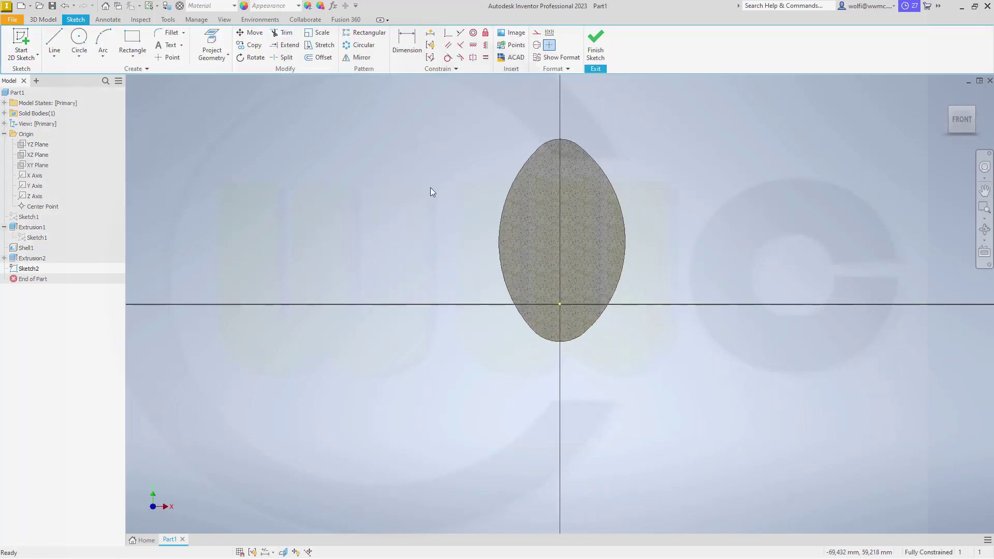
Step: Draw a 40 mm diameter circle centred on the origin and finish the sketch
left_click(81, 38)
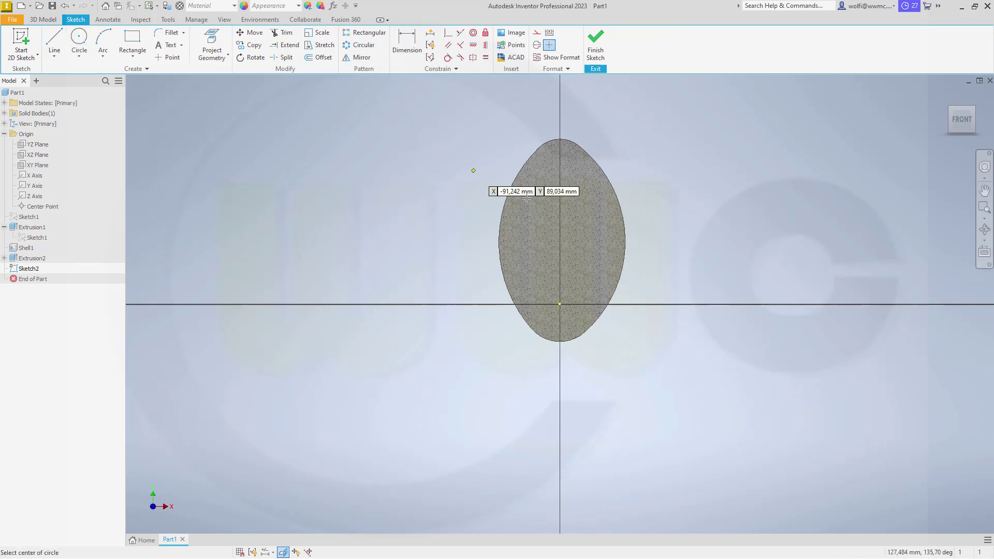
left_click(560, 304)
left_click(605, 331)
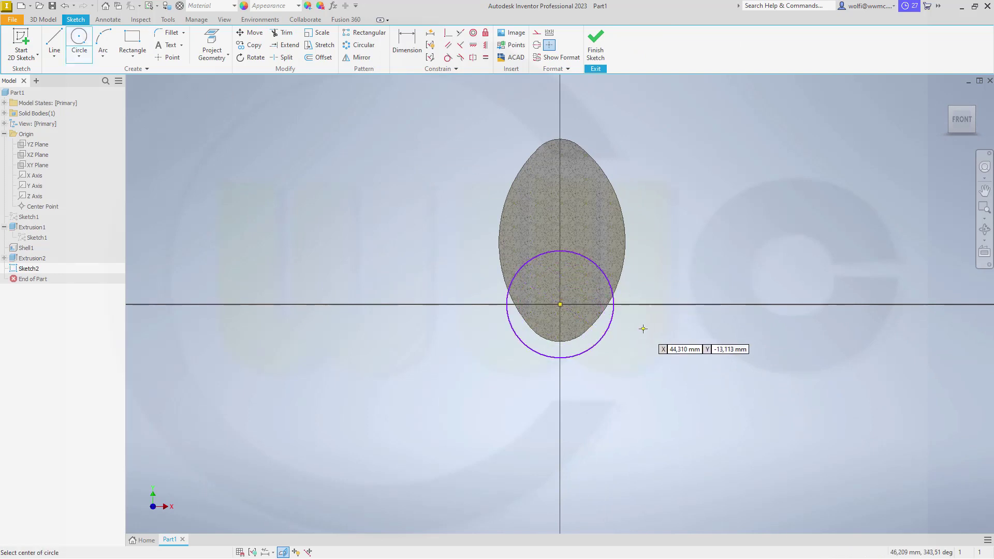
key("Escape")
left_click(405, 50)
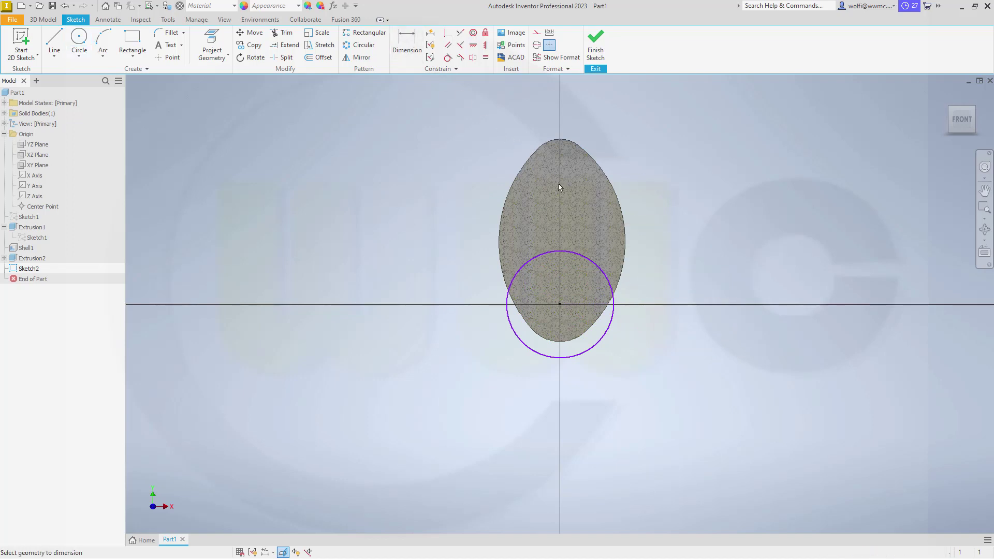
left_click(608, 334)
left_click(641, 342)
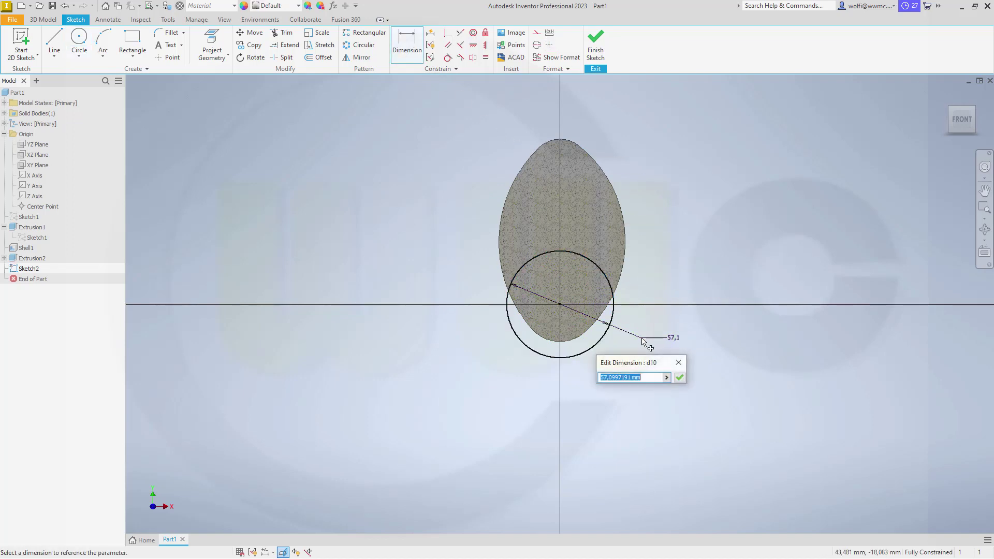
type("40")
key("Return")
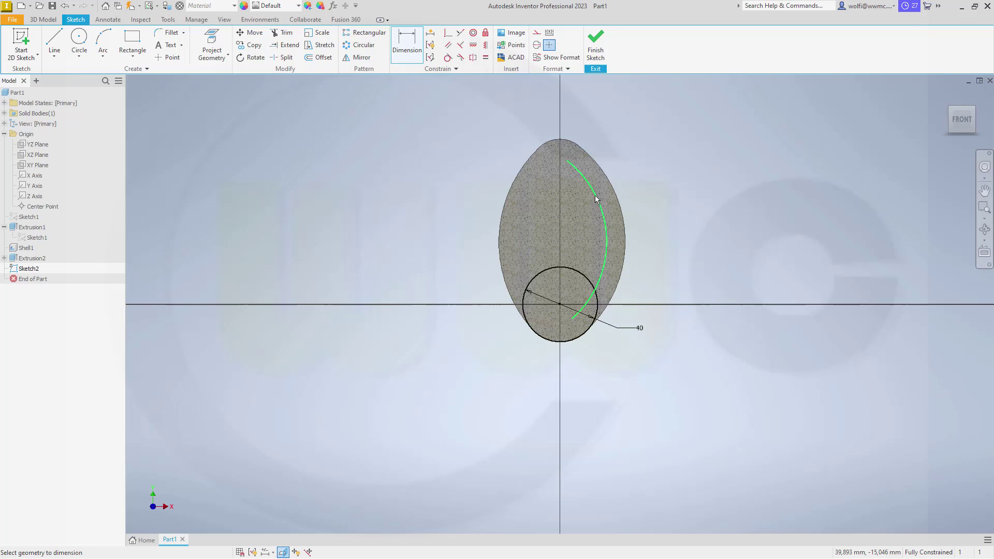
left_click(603, 57)
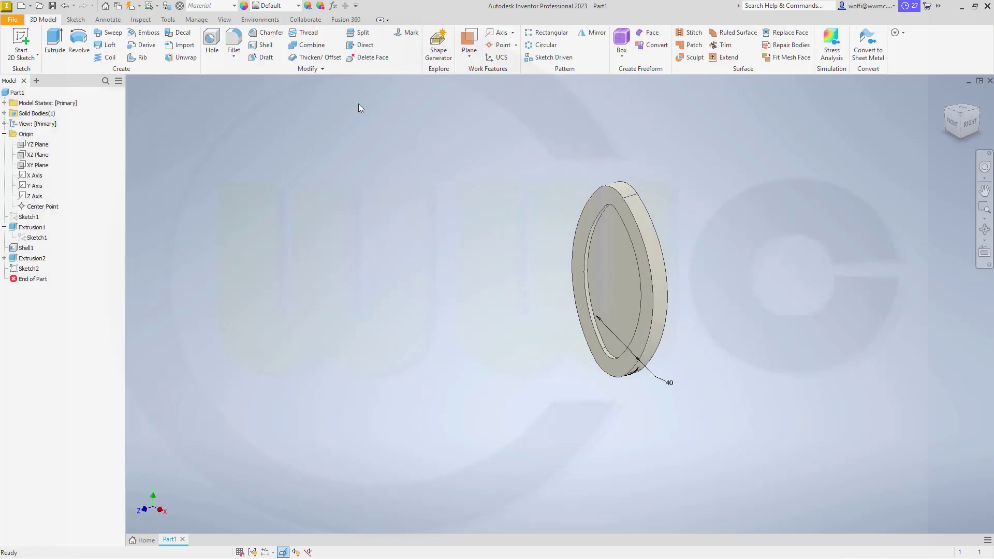
Step: Extrude the 40 mm circle symmetrically 5 mm into a cylindrical boss
left_click(54, 42)
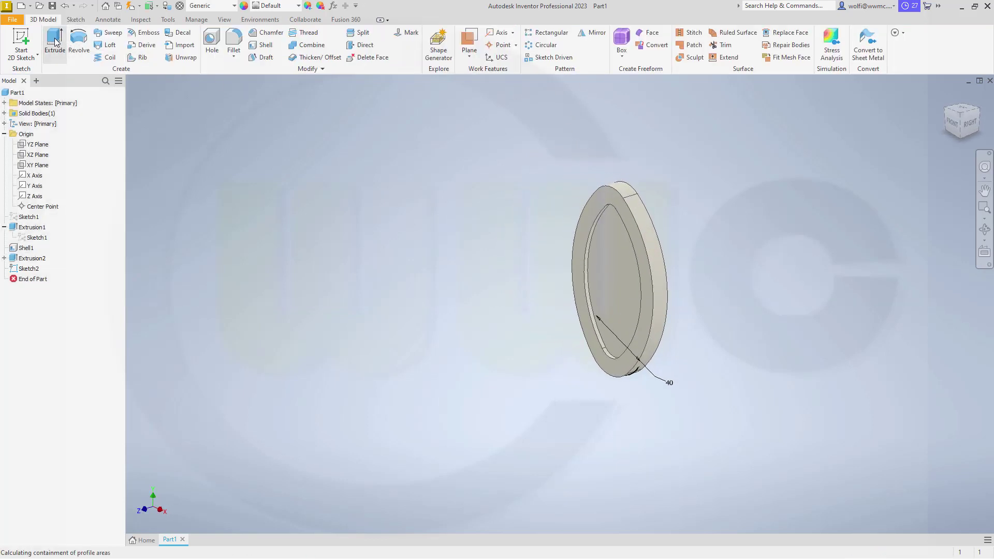
left_click(216, 165)
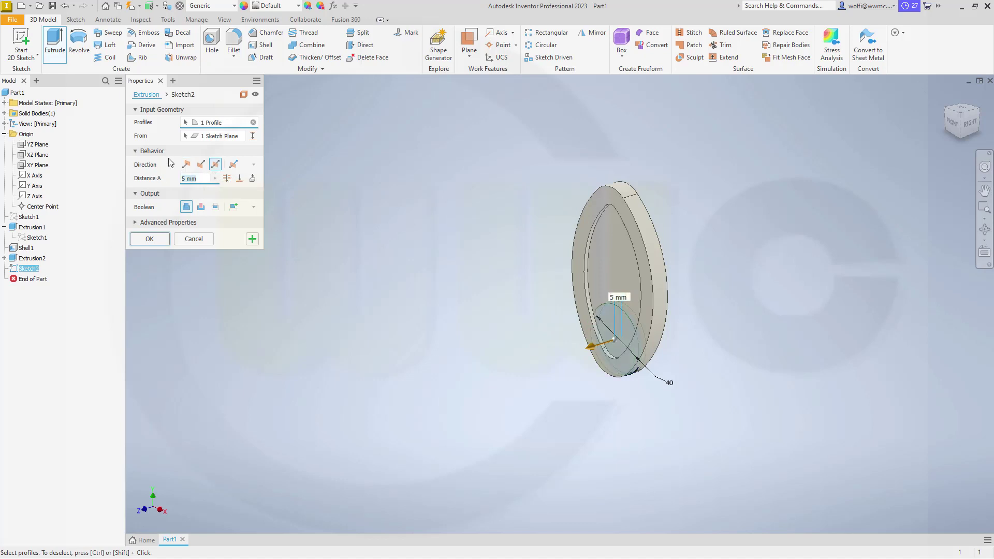
key("Return")
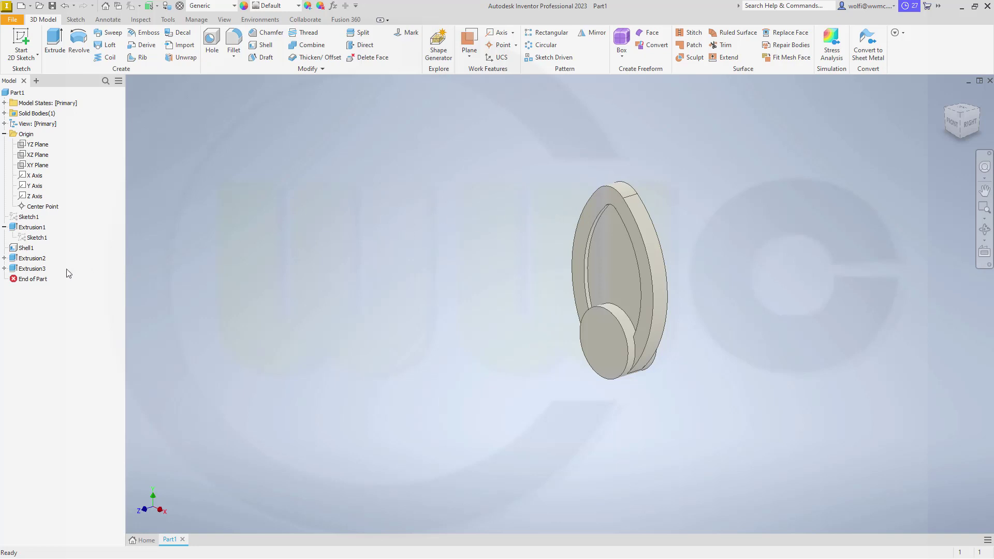
Step: Move the End of Part marker above Extrusion2 to roll it back
left_click(4, 227)
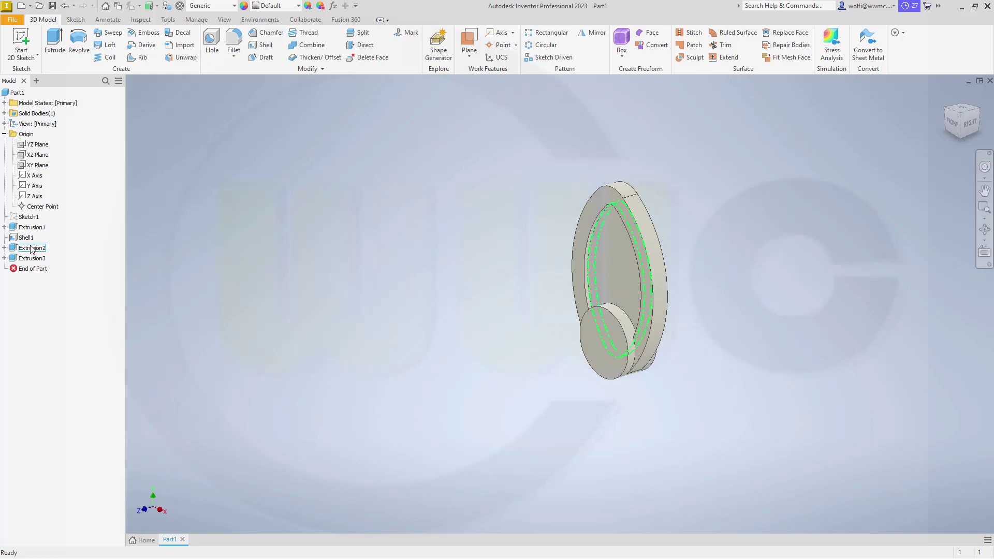
scroll(689, 244, "down", 2)
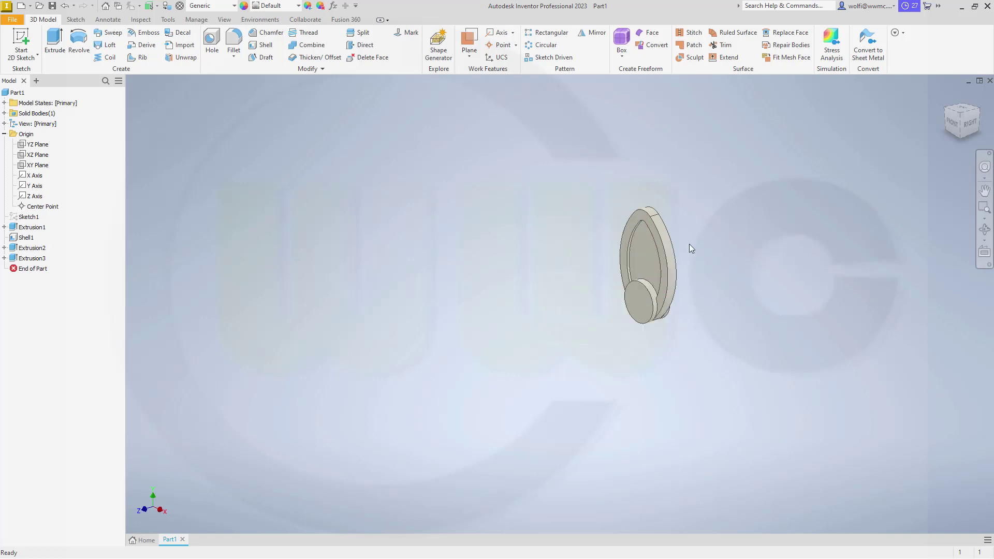
scroll(690, 246, "up", 4)
scroll(694, 250, "down", 1)
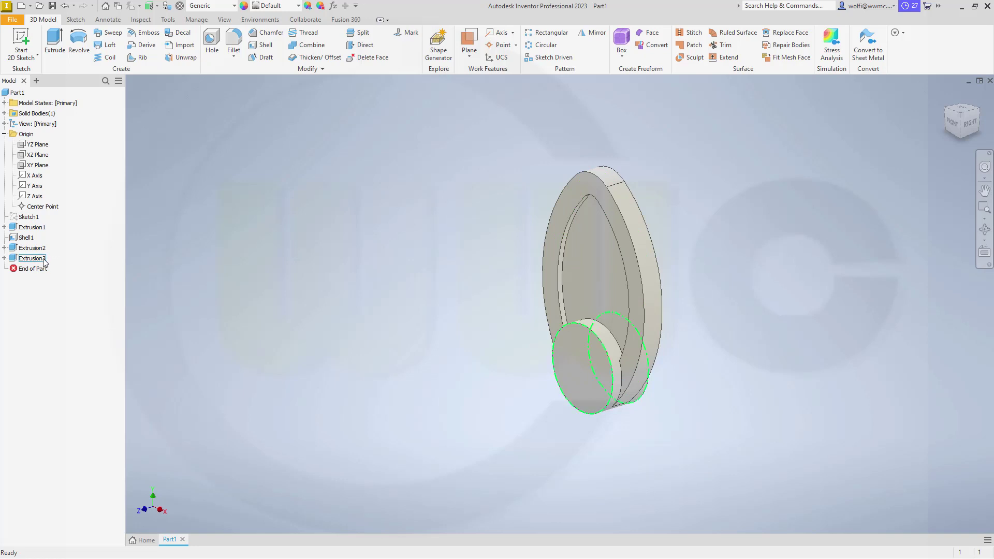
left_click_drag(38, 259, 48, 249)
left_click_drag(32, 270, 34, 253)
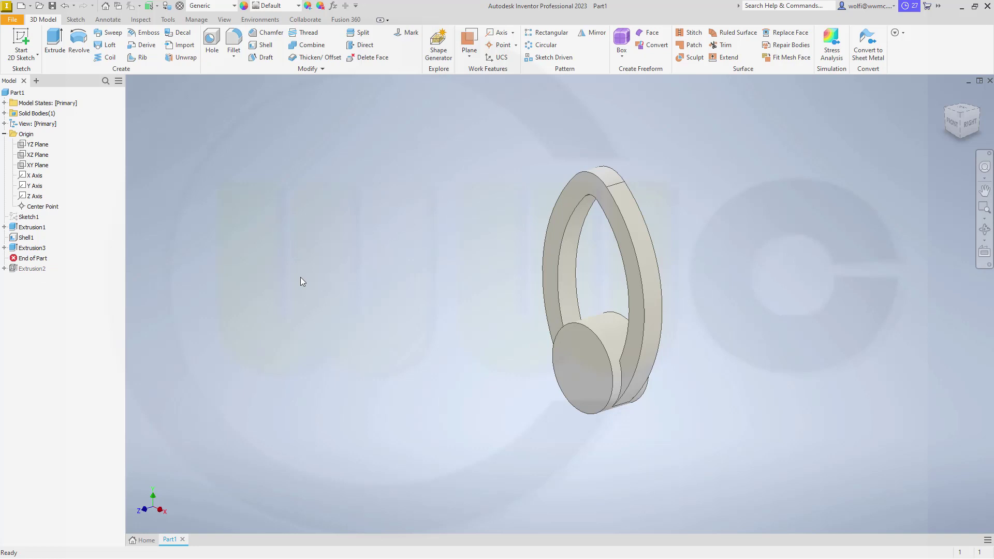
Step: Fillet both boss-to-ring edges at 8 mm, then restore Extrusion2 and view the front
left_click(233, 41)
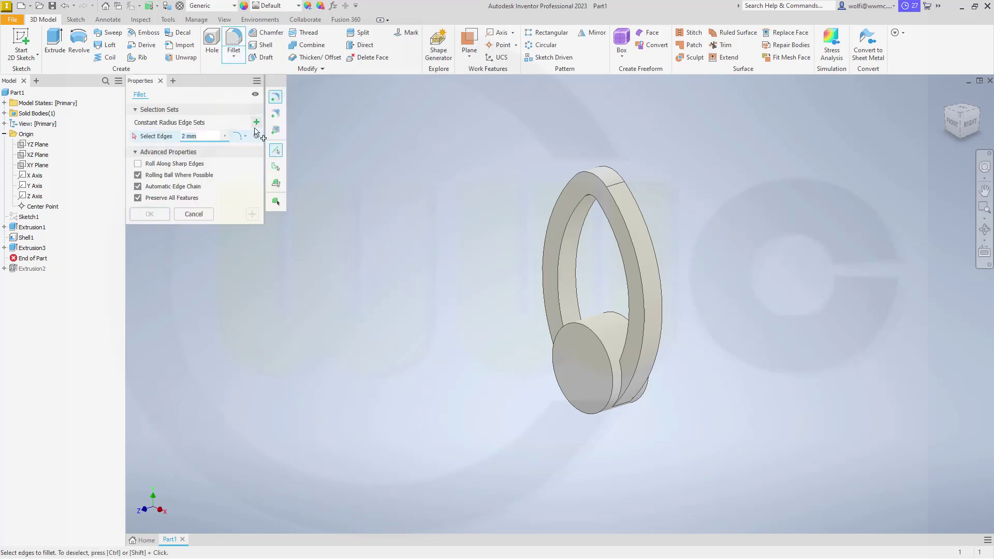
type("8")
middle_click_drag(410, 251, 523, 295, "shift")
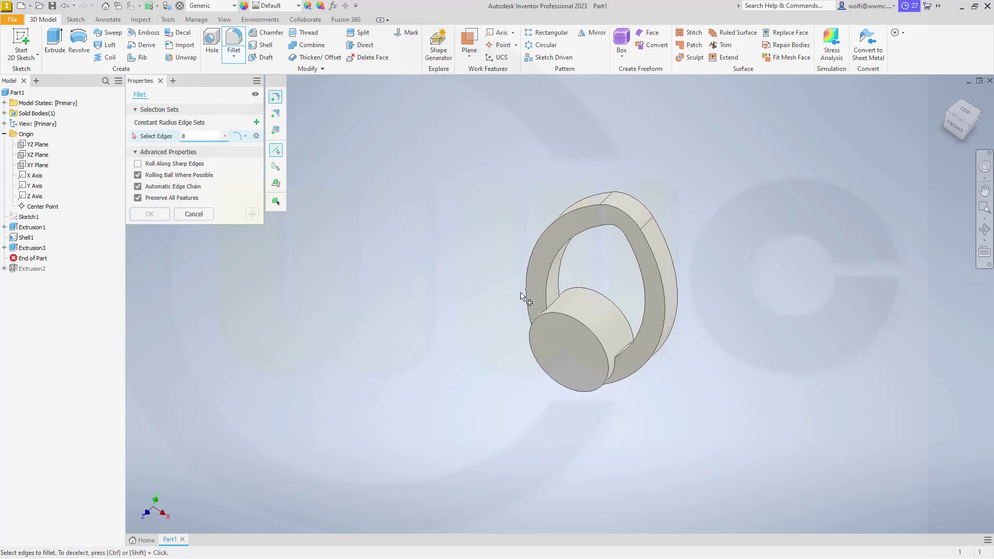
left_click(554, 301)
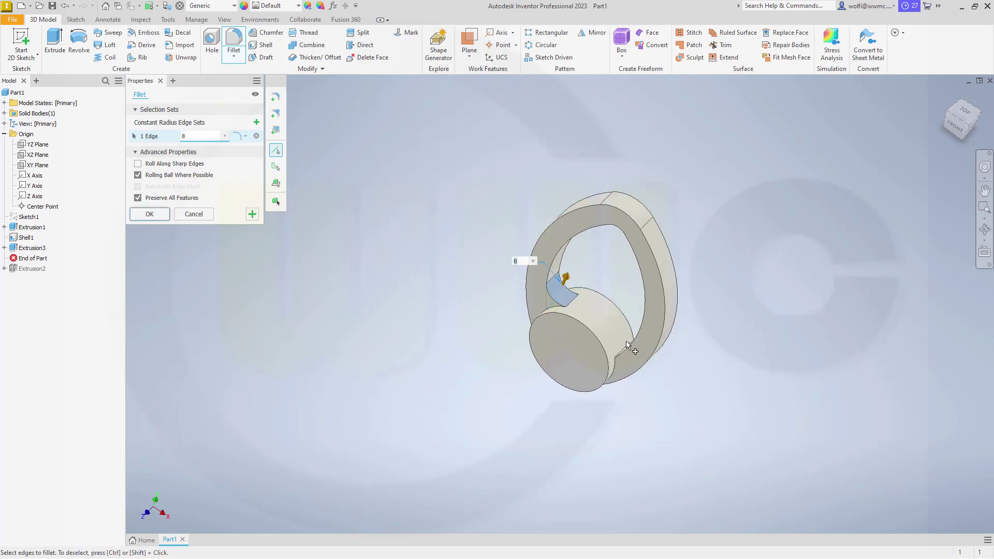
middle_click_drag(551, 341, 606, 341, "shift")
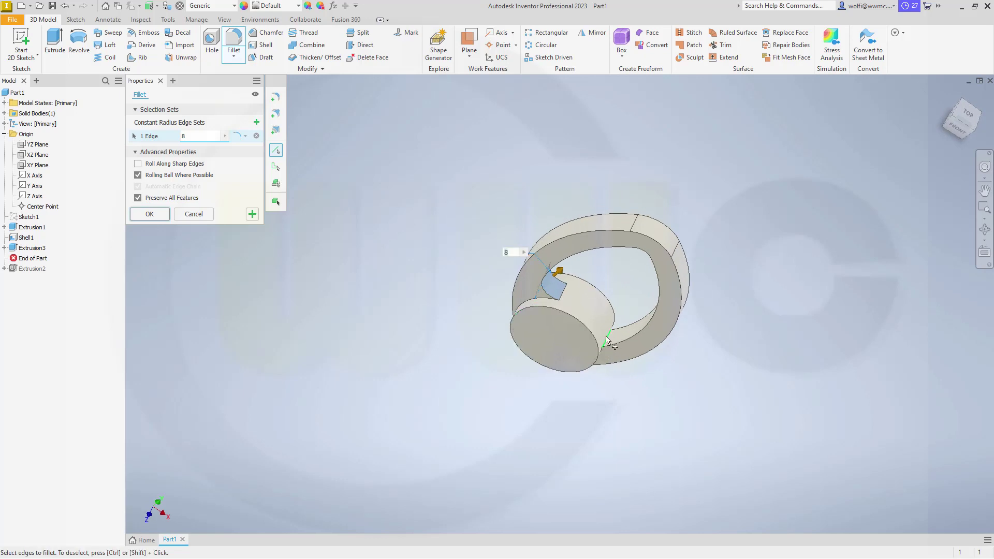
left_click(607, 337)
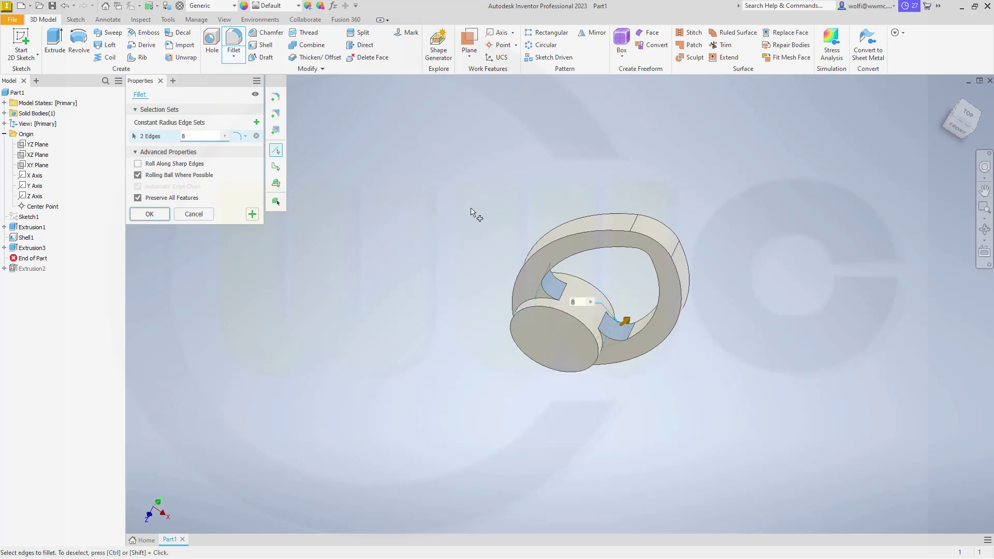
left_click(150, 214)
left_click_drag(49, 269, 52, 288)
middle_click_drag(340, 259, 381, 211, "shift")
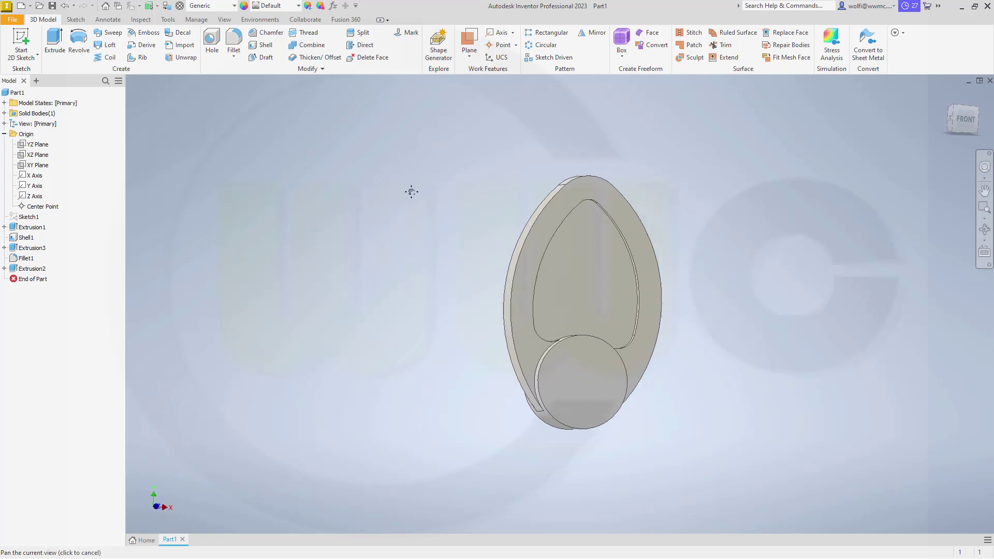
Step: Drill a through hole on the boss face, concentric with the boss's circular edge
left_click(212, 41)
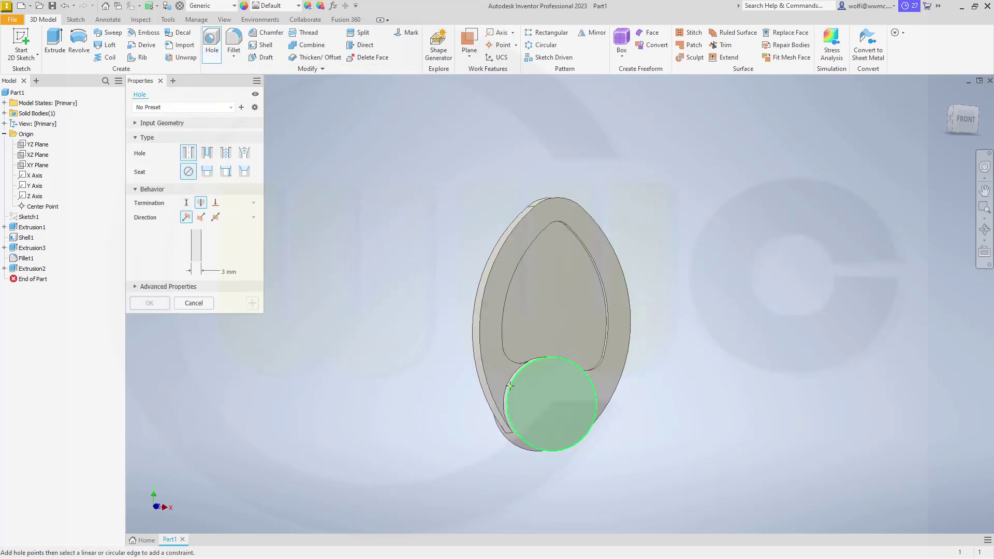
left_click(527, 402)
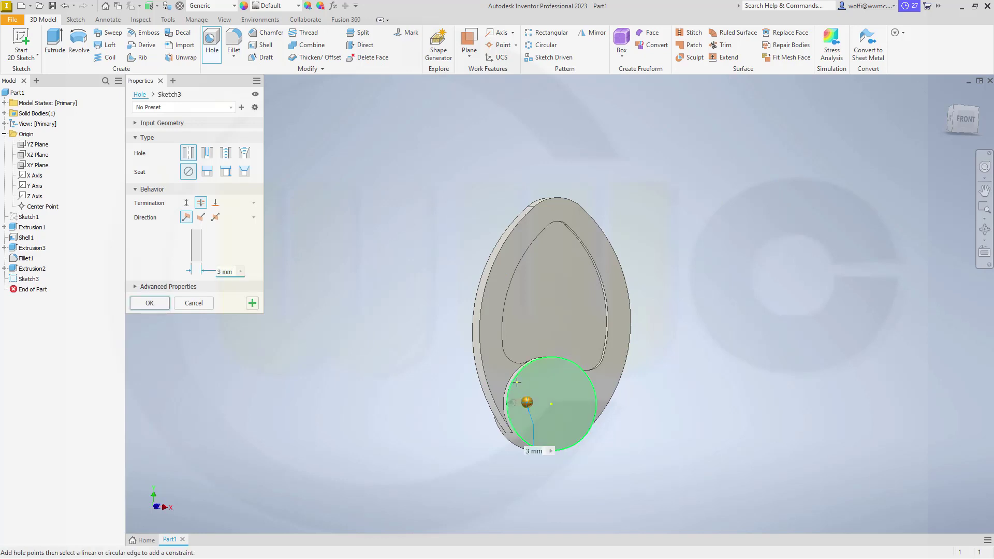
left_click(514, 380)
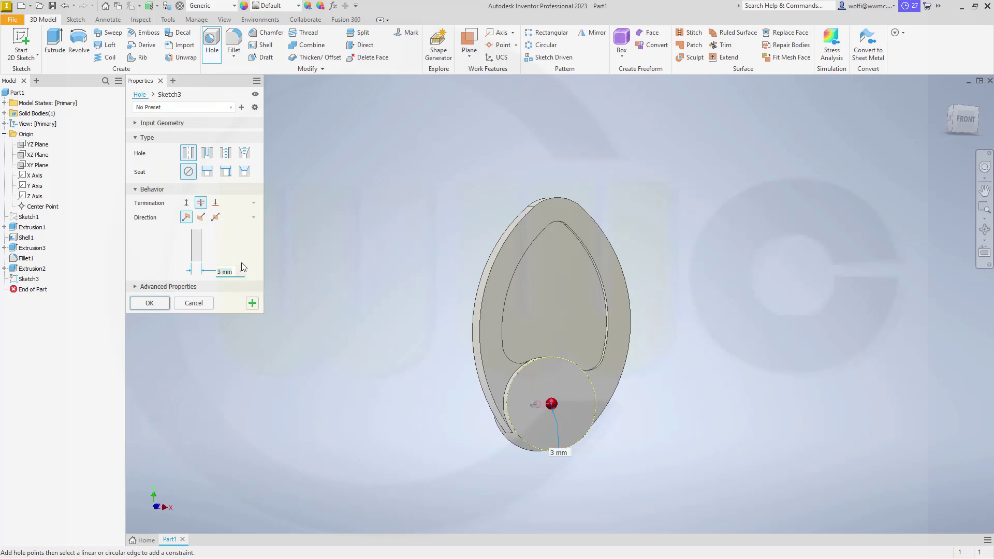
key("Return")
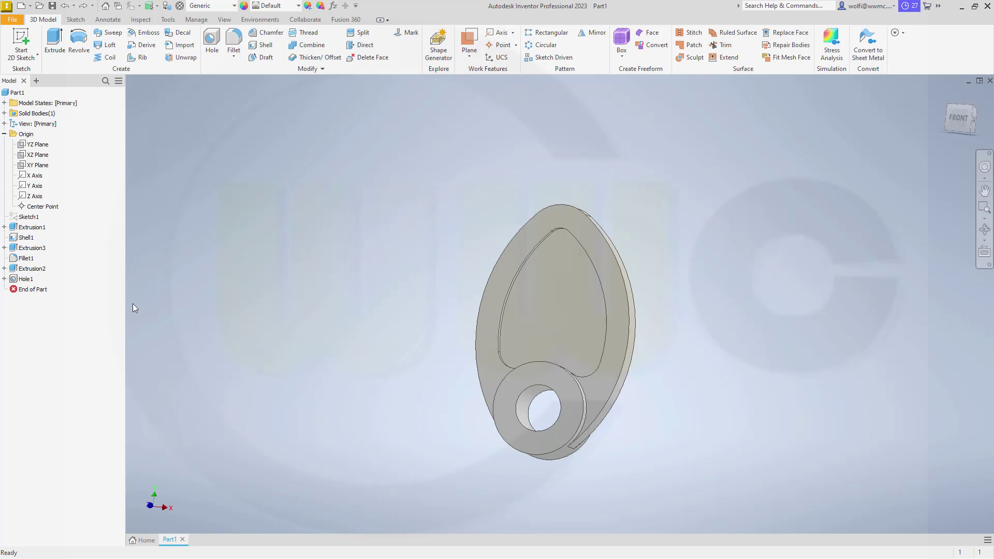
Step: Delete all solid features from Extrusion1 through Hole1 in the browser
left_click(24, 279)
key("F4")
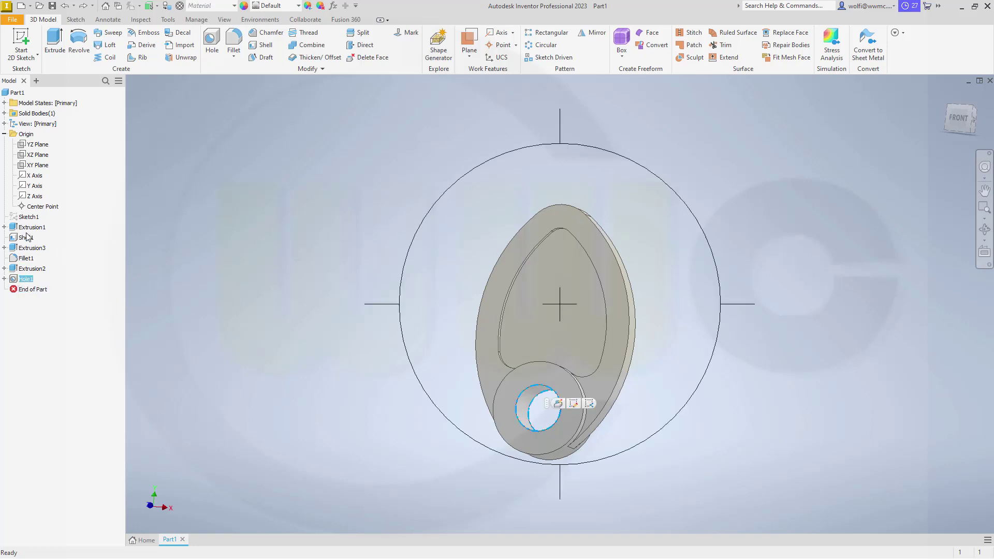
left_click(30, 227)
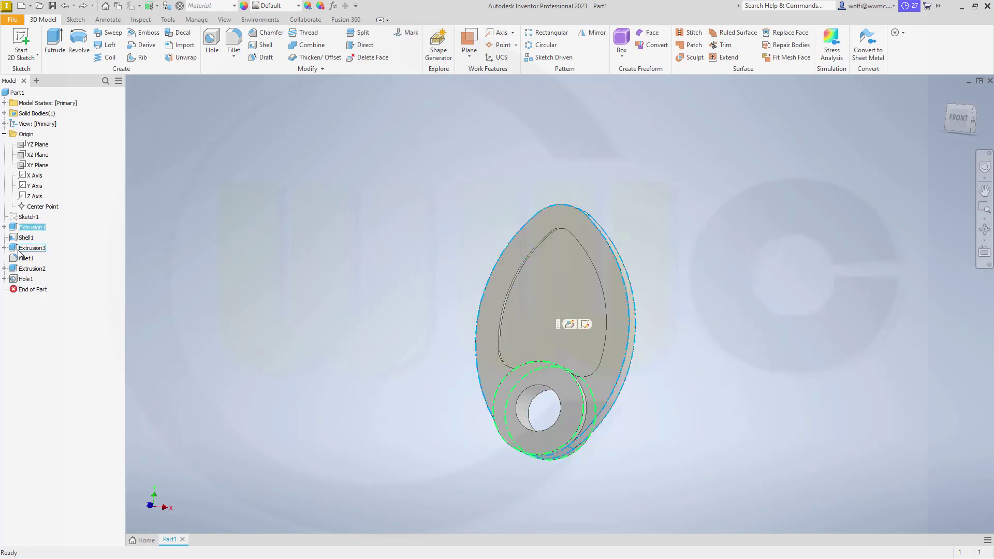
left_click(27, 279, "shift")
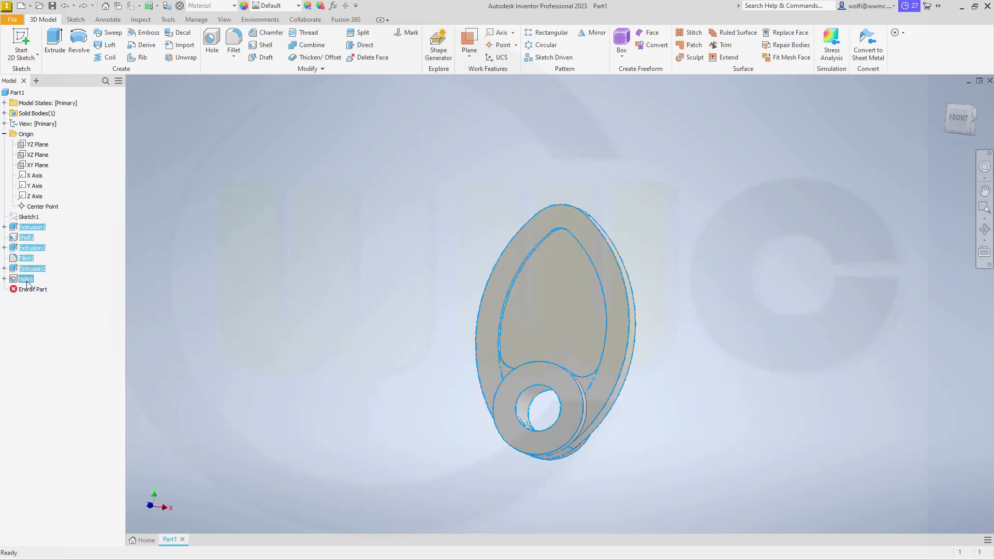
right_click(33, 247)
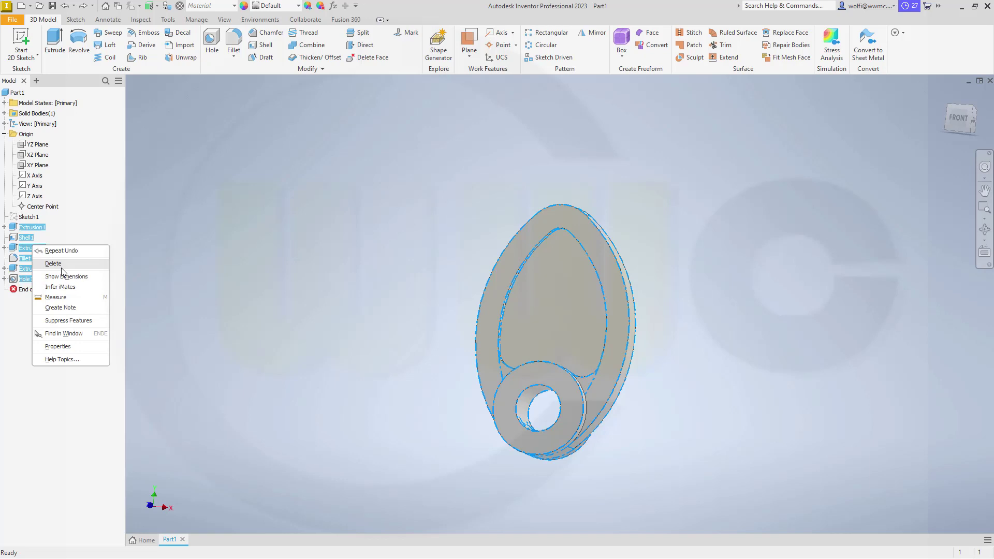
left_click(53, 263)
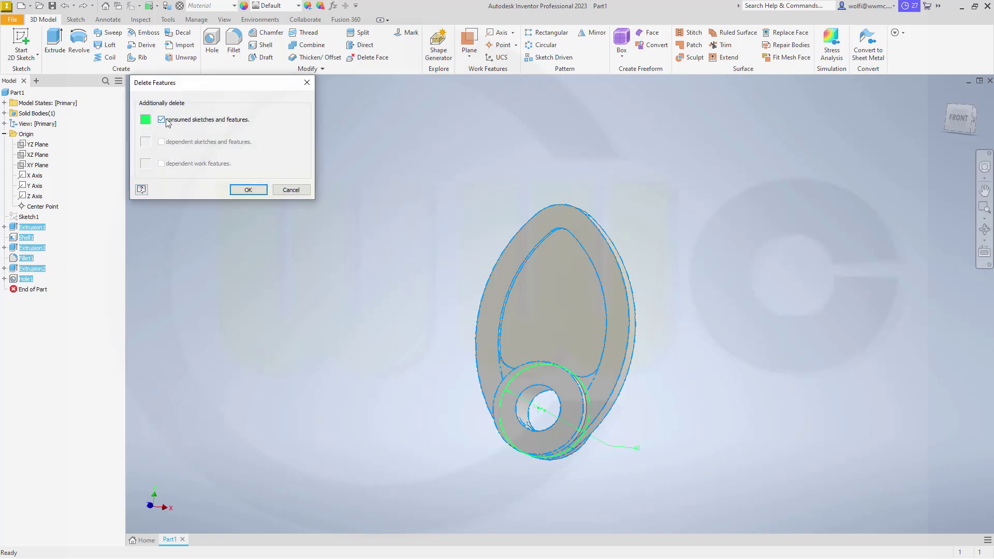
left_click(243, 190)
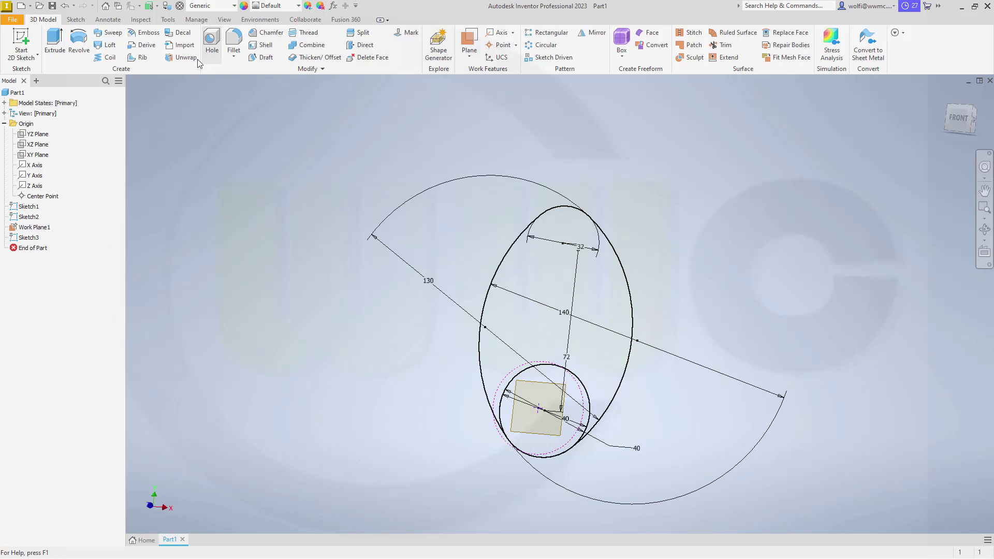
Step: Delete Work Plane1 together with its dependent Sketch3
right_click(36, 231)
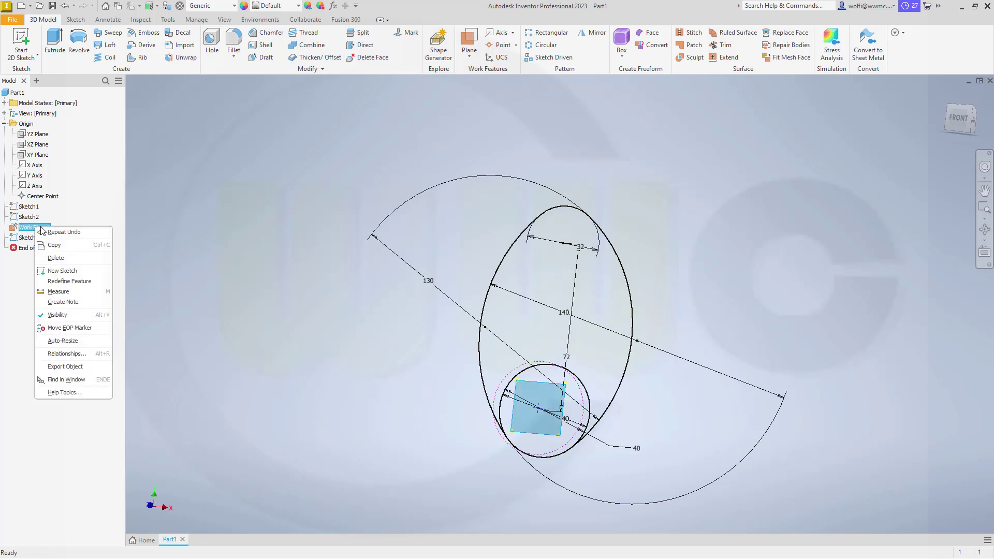
left_click(56, 264)
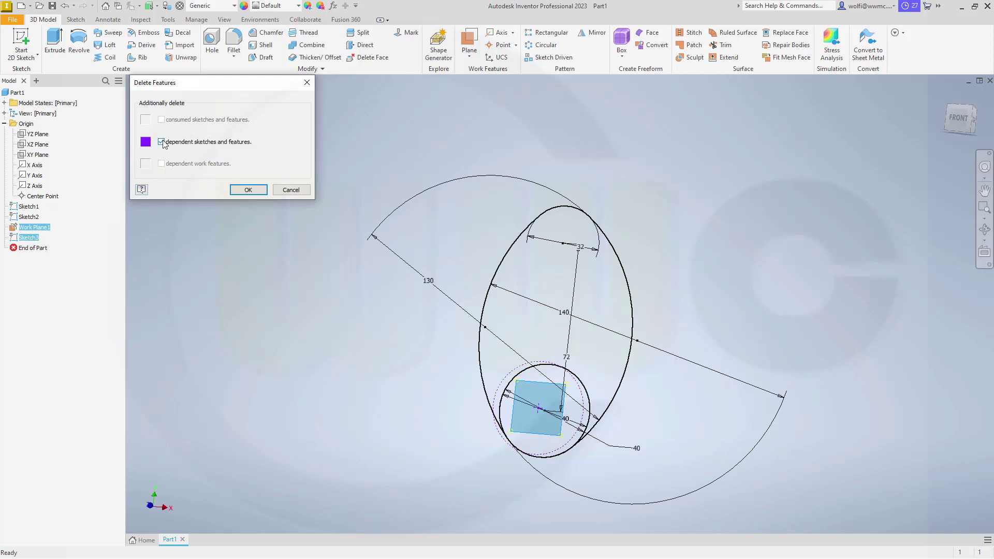
left_click(248, 190)
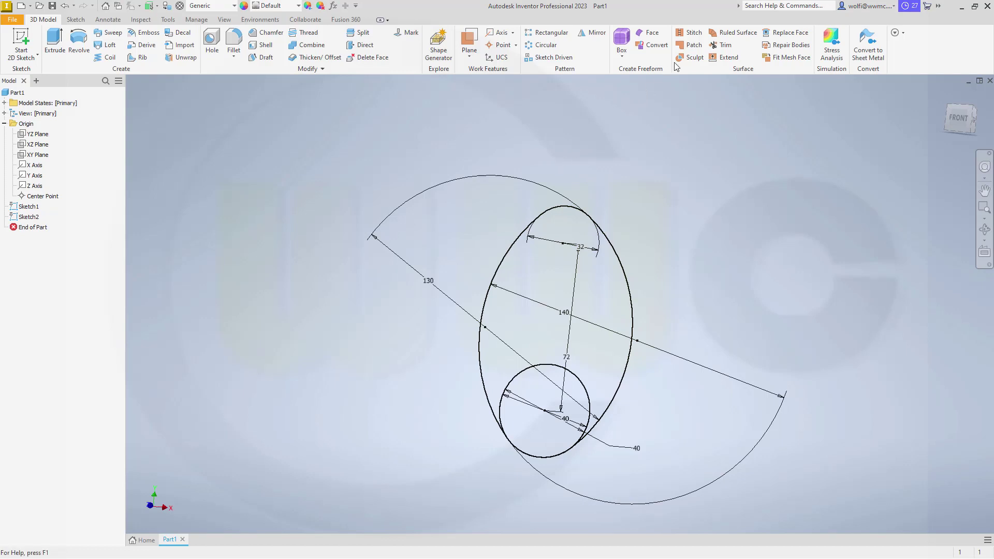
Step: Create a boundary patch bounded by the egg-shaped Sketch1 outline
left_click(692, 45)
left_click(613, 249)
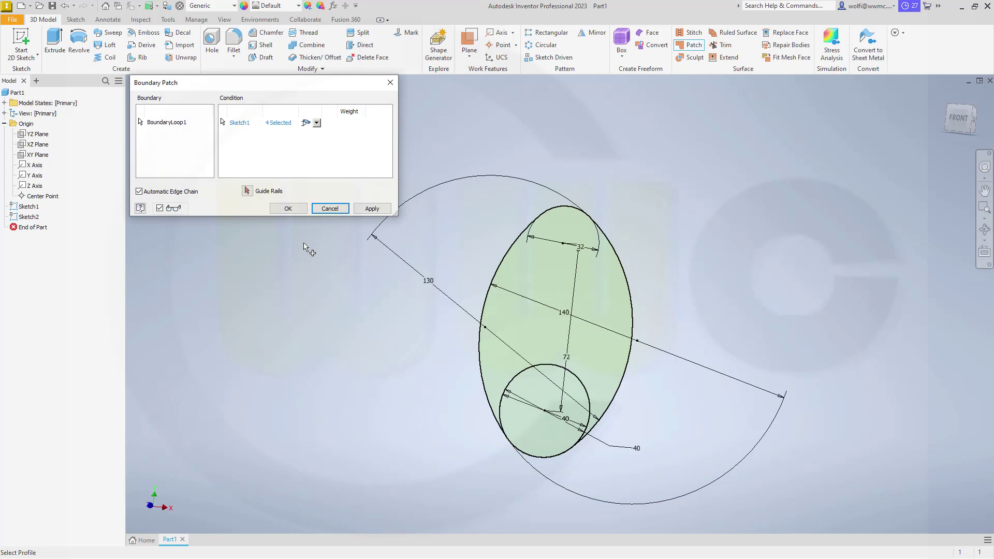
left_click(288, 209)
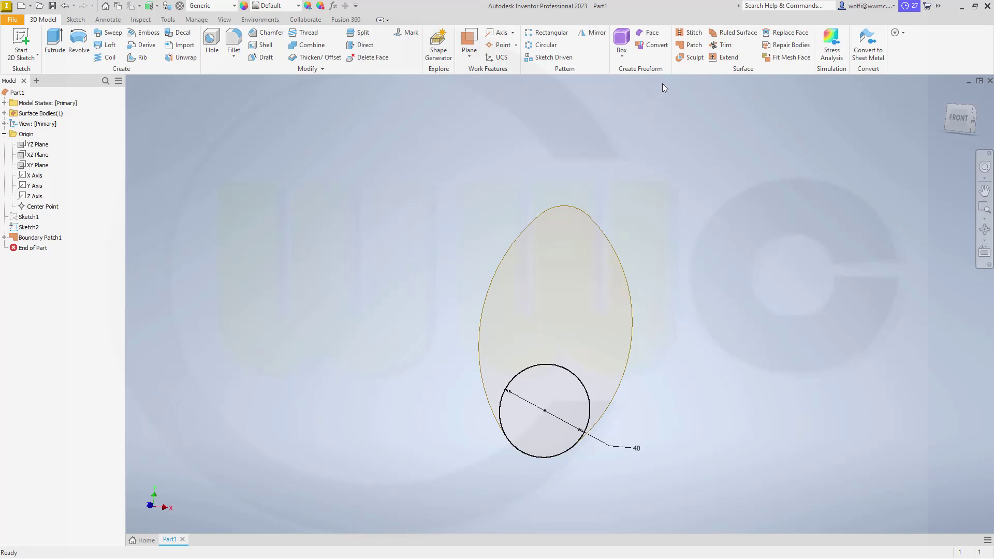
Step: Trim Boundary Patch1 with the 40 mm circle, removing the circular area inside it
left_click(725, 45)
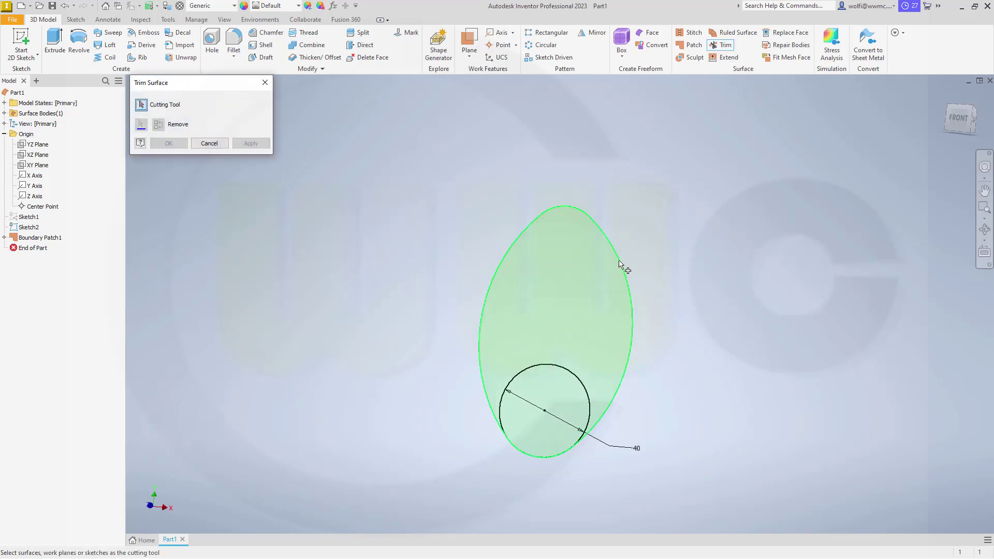
left_click(501, 422)
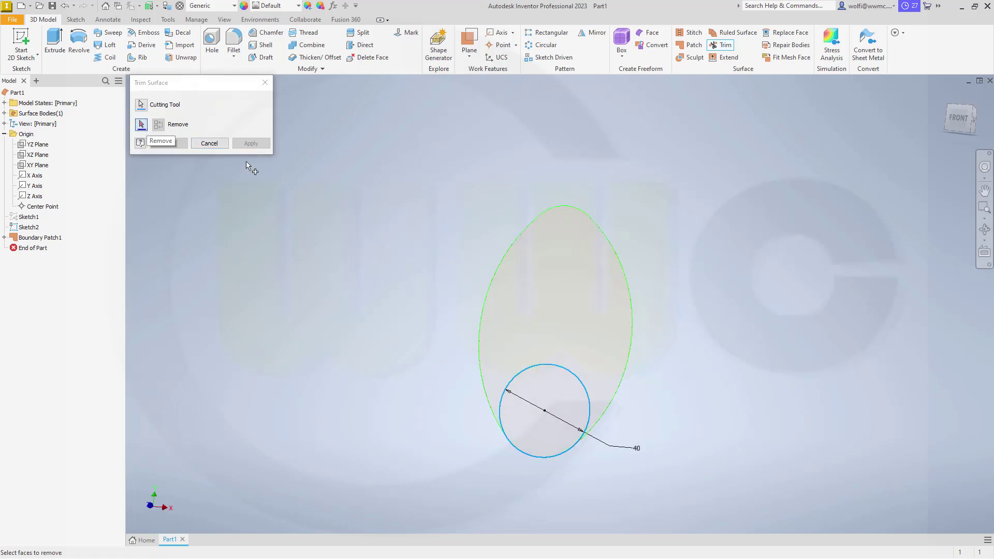
left_click(546, 385)
left_click(169, 144)
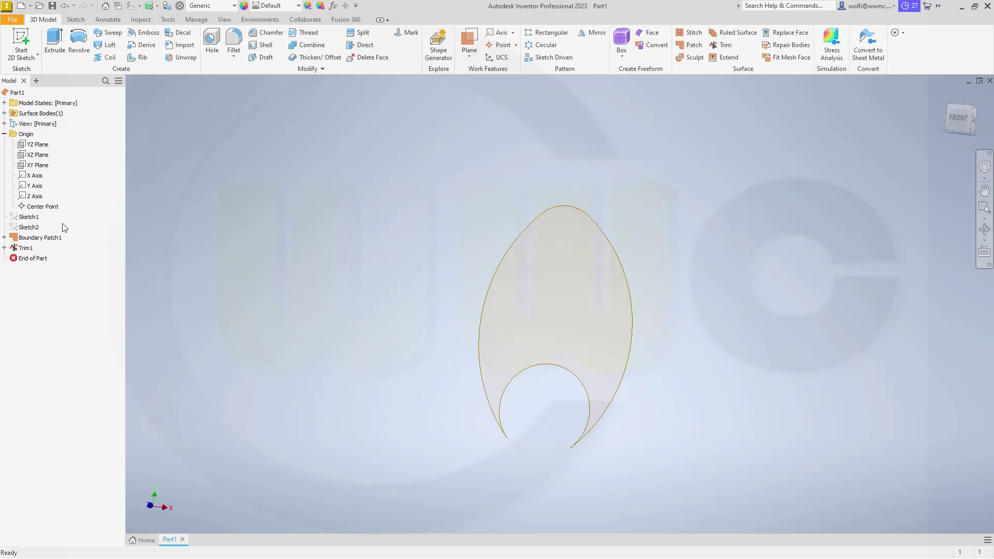
Step: Make Sketch1 and Sketch2 visible again
right_click(30, 219)
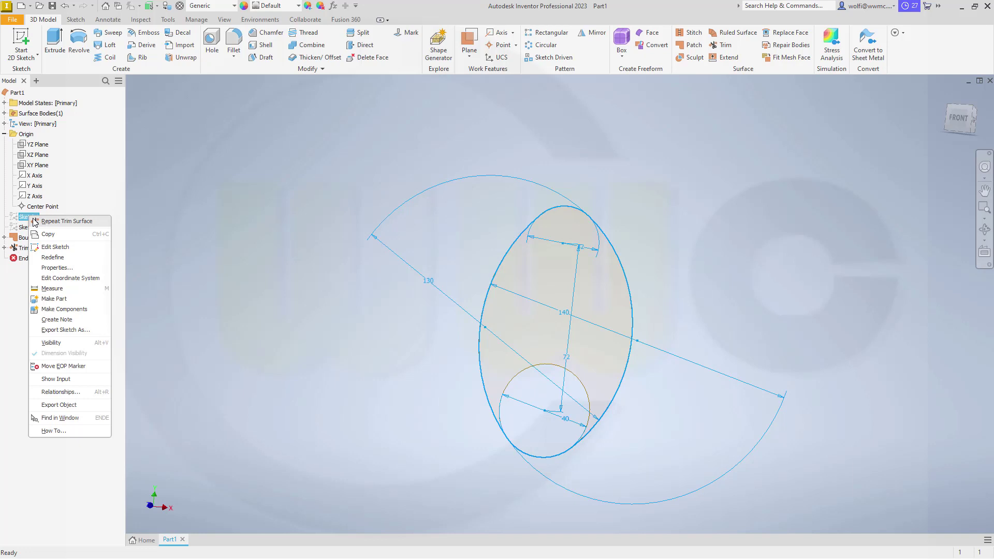
left_click(66, 341)
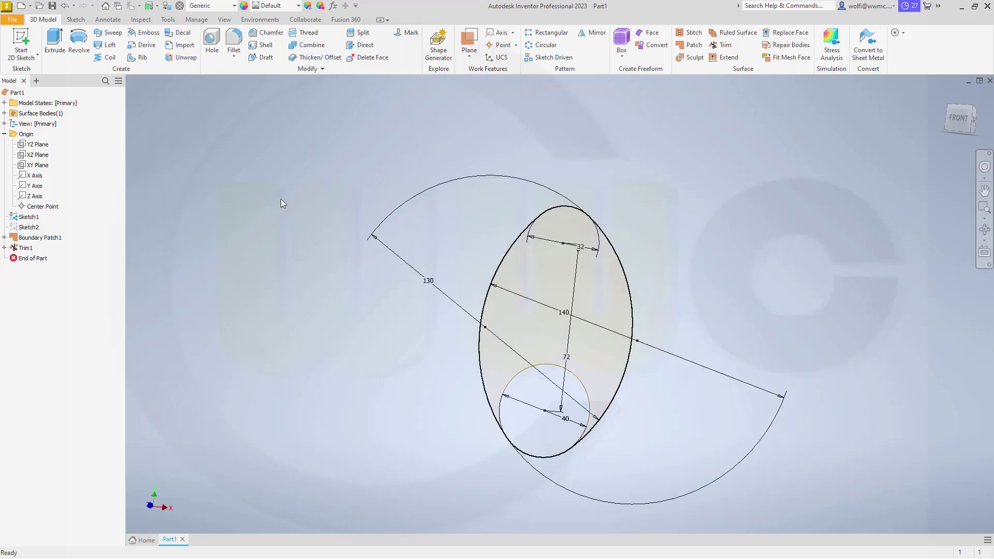
right_click(30, 228)
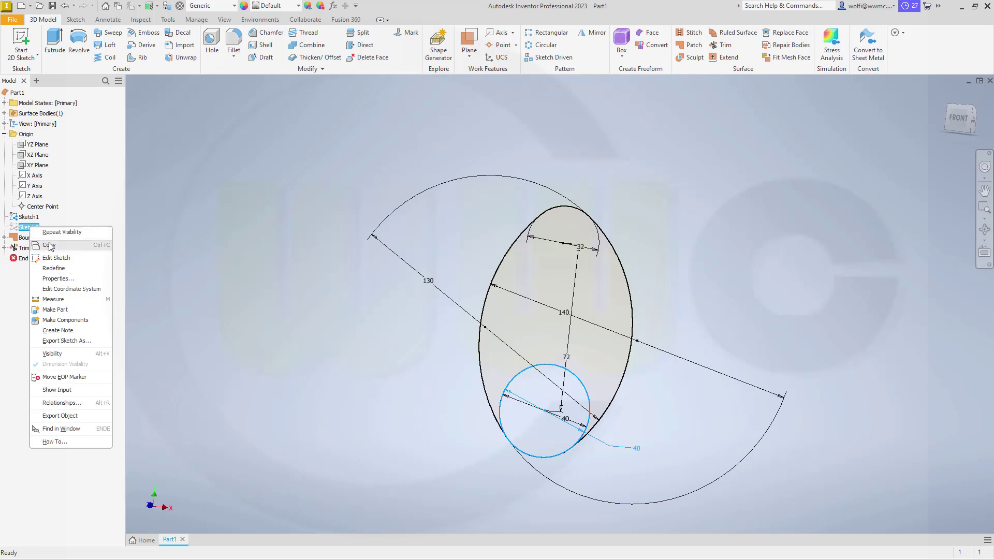
left_click(52, 354)
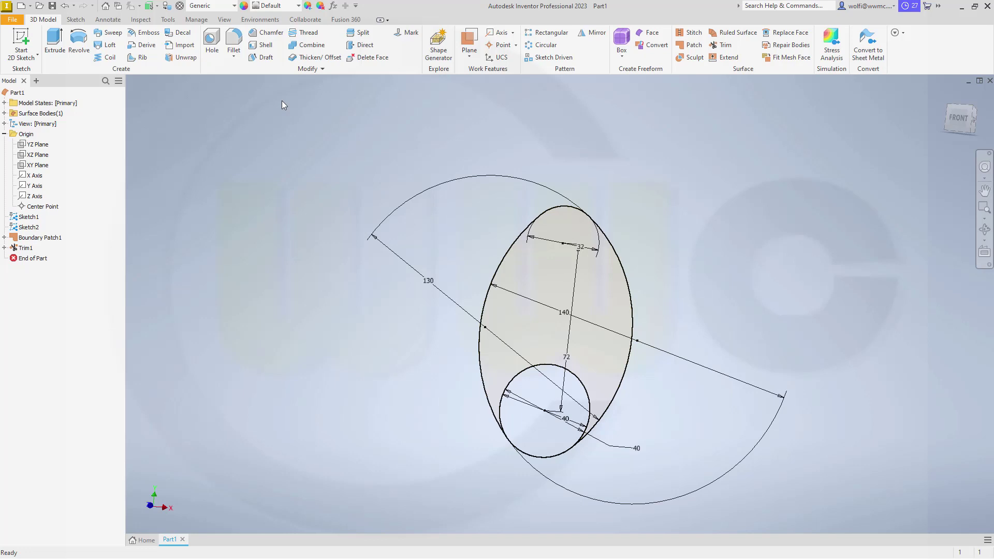
Step: Extrude the egg-shaped outline 10 mm symmetric as a surface wall
left_click(55, 40)
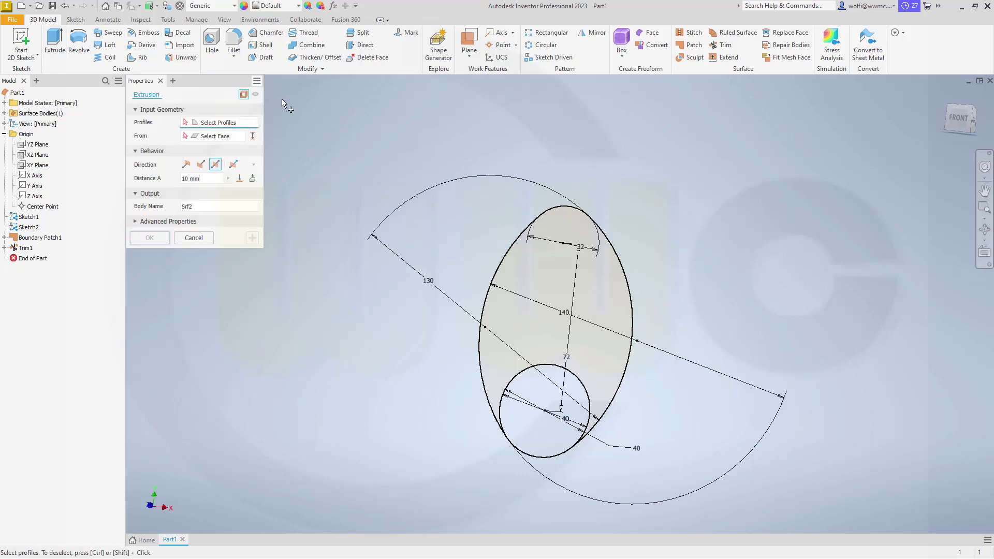
left_click(501, 266)
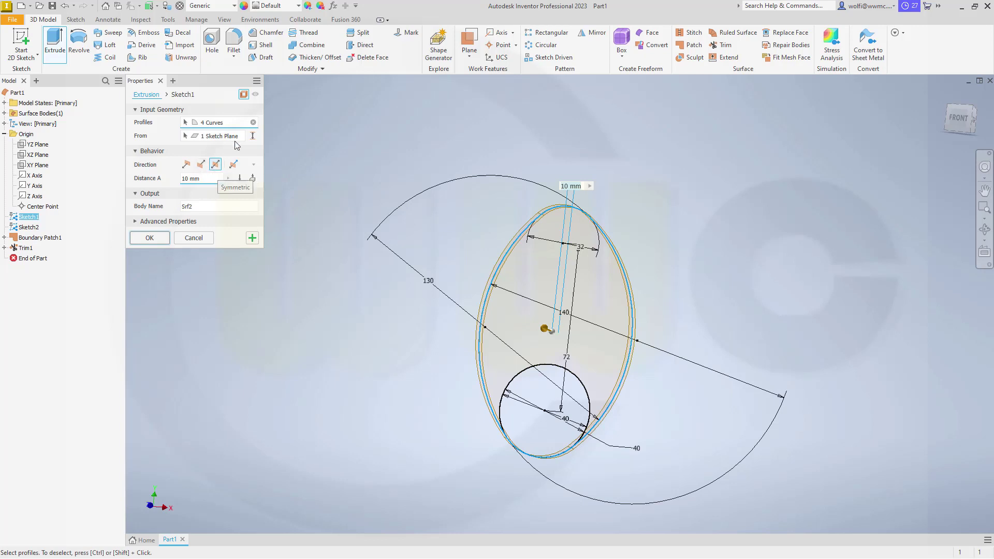
left_click(244, 94)
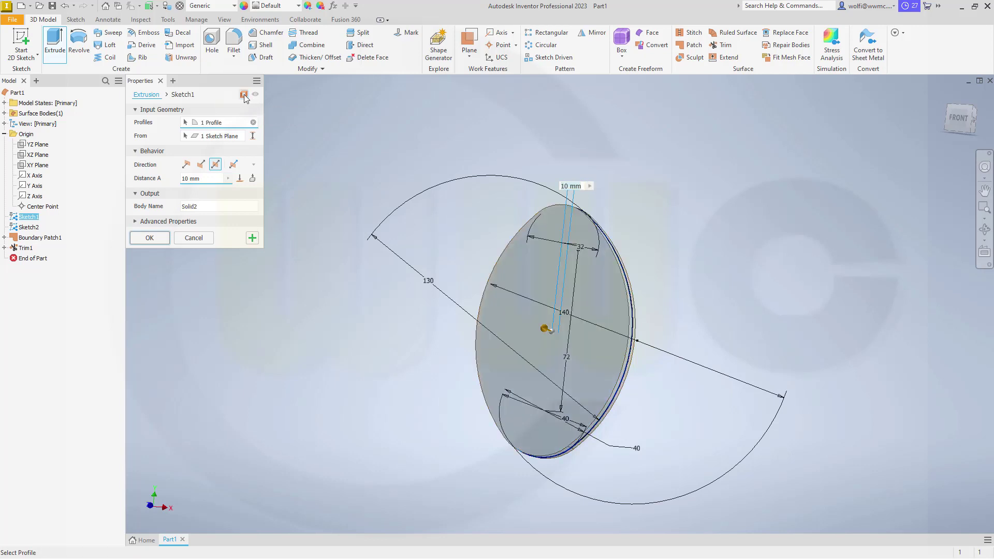
left_click(244, 95)
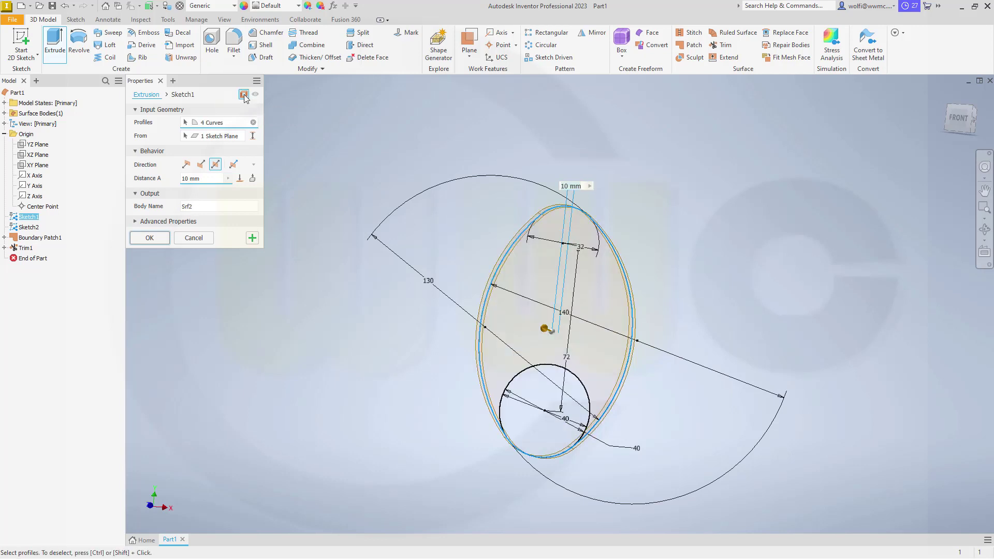
left_click(154, 241)
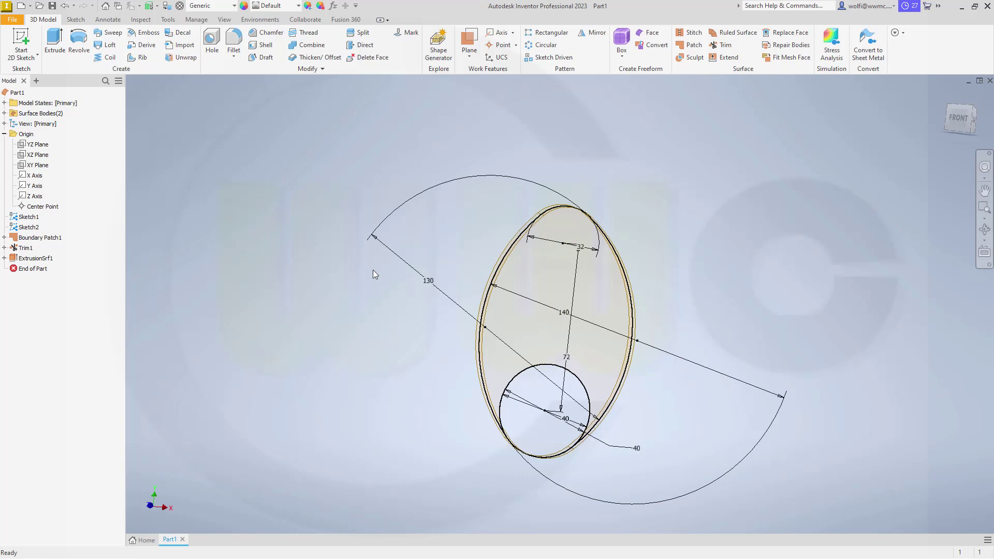
middle_click_drag(402, 284, 377, 250, "shift")
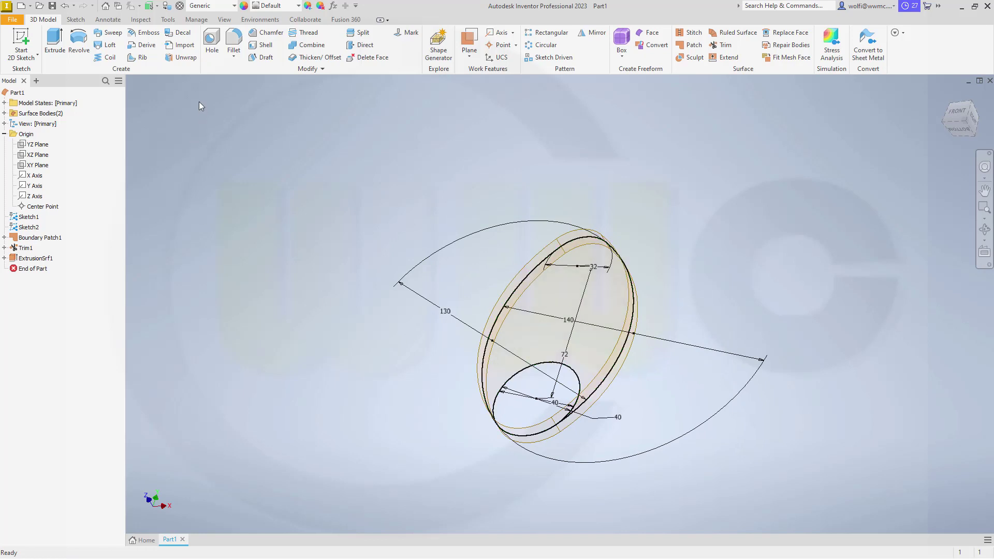
Step: Extrude the 40 mm circle 20 mm as a surface cylinder
left_click(54, 41)
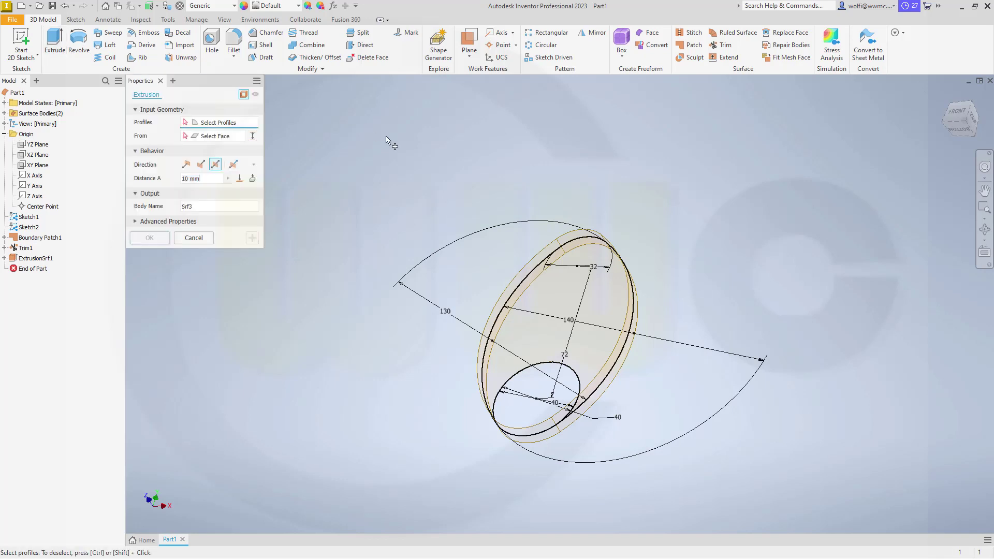
left_click(539, 373)
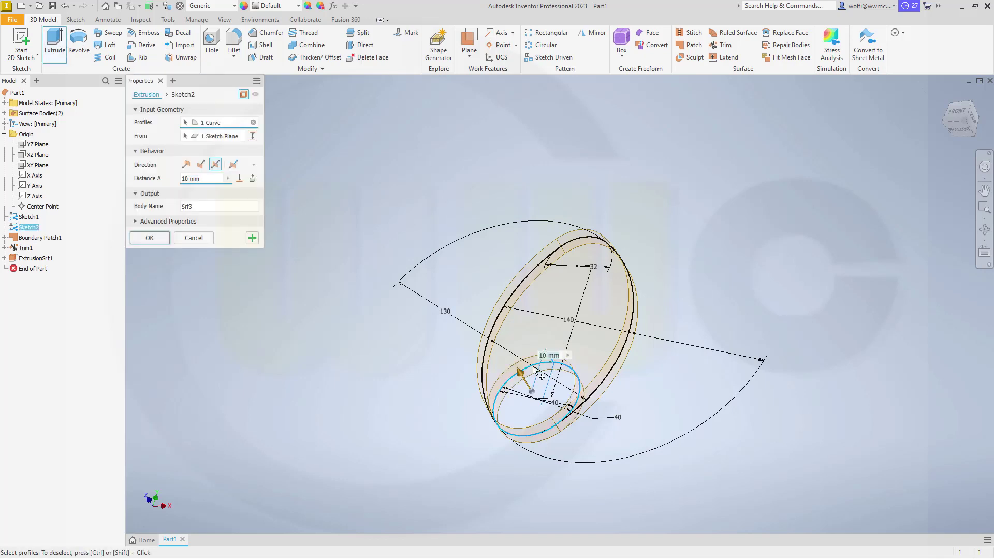
left_click(214, 180)
type("20")
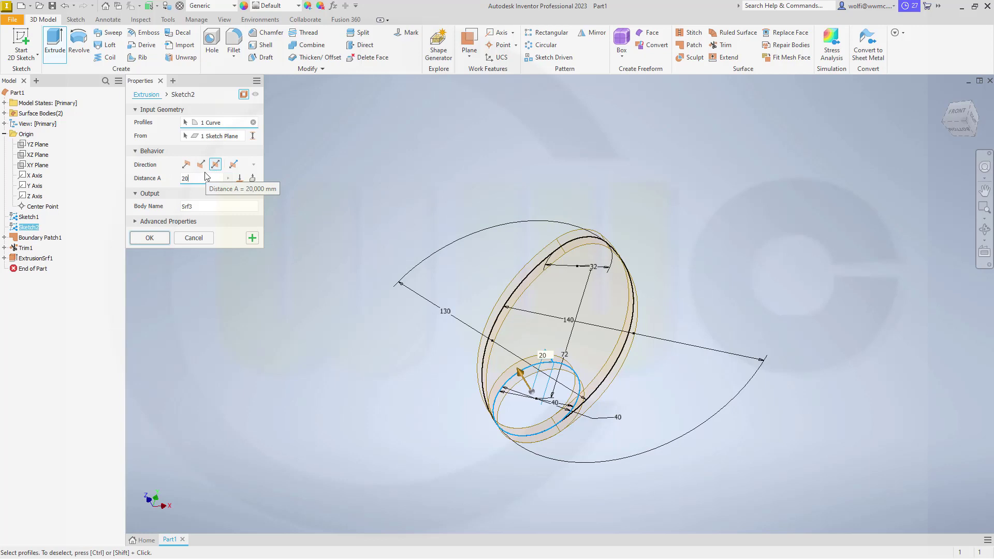
key("Return")
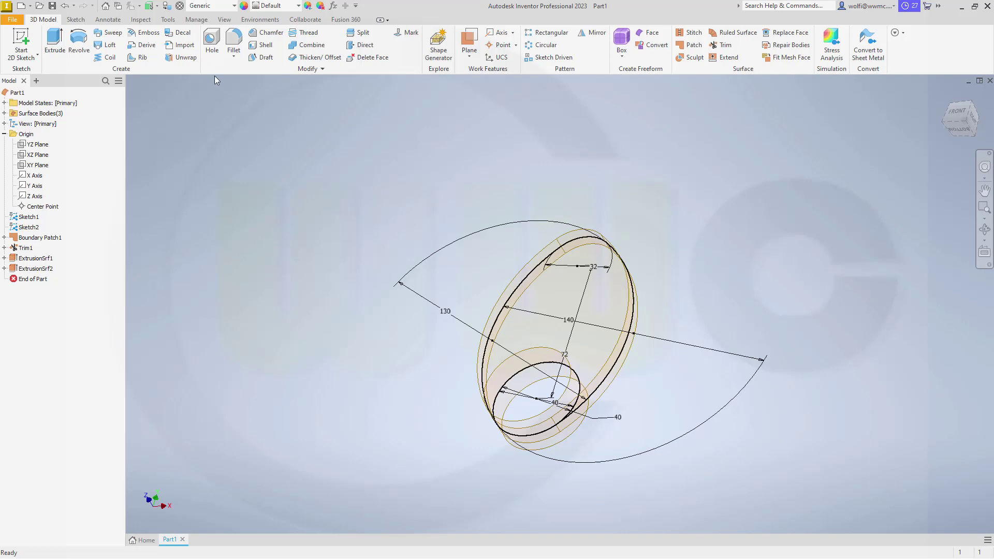
Step: Thicken the ring's surface quilt 10 mm into a new solid
left_click(316, 57)
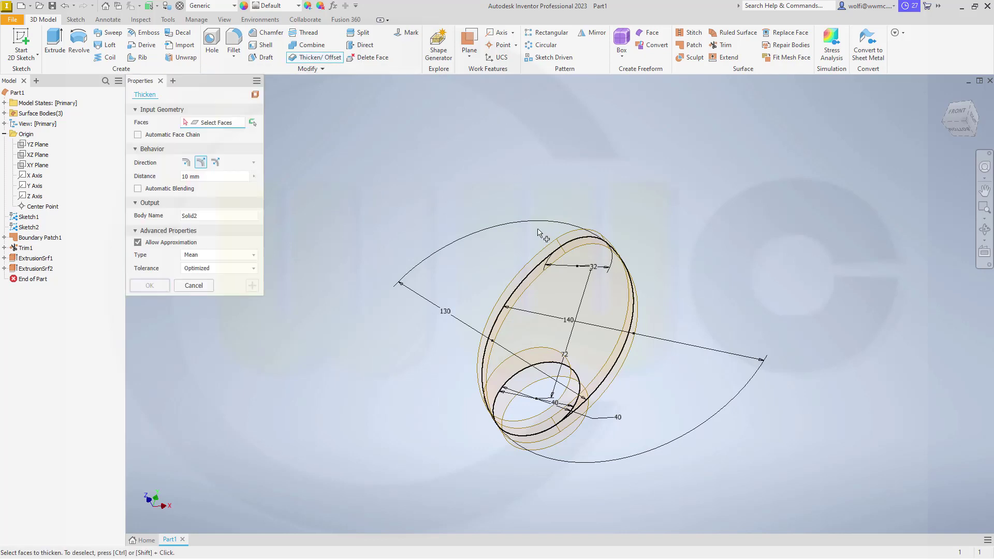
left_click(253, 122)
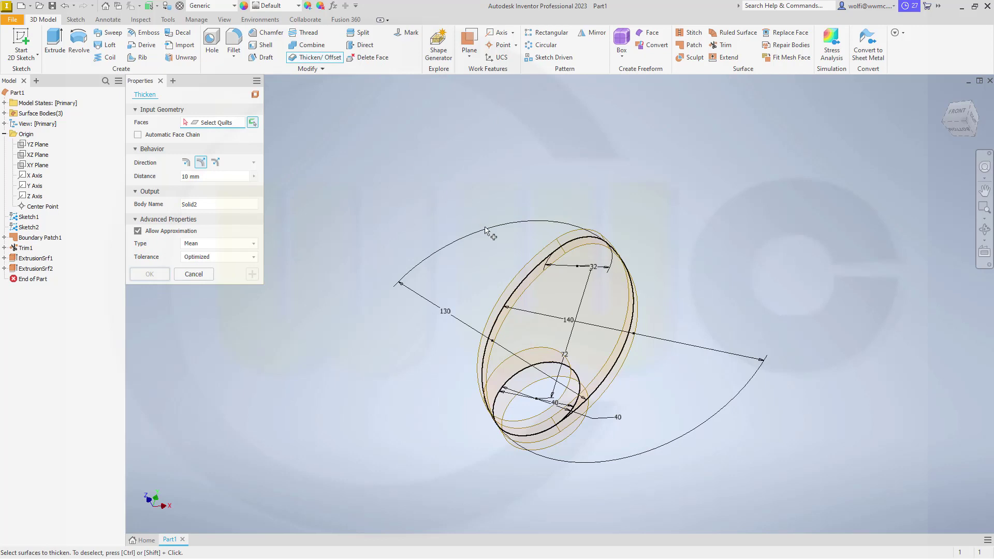
left_click(550, 258)
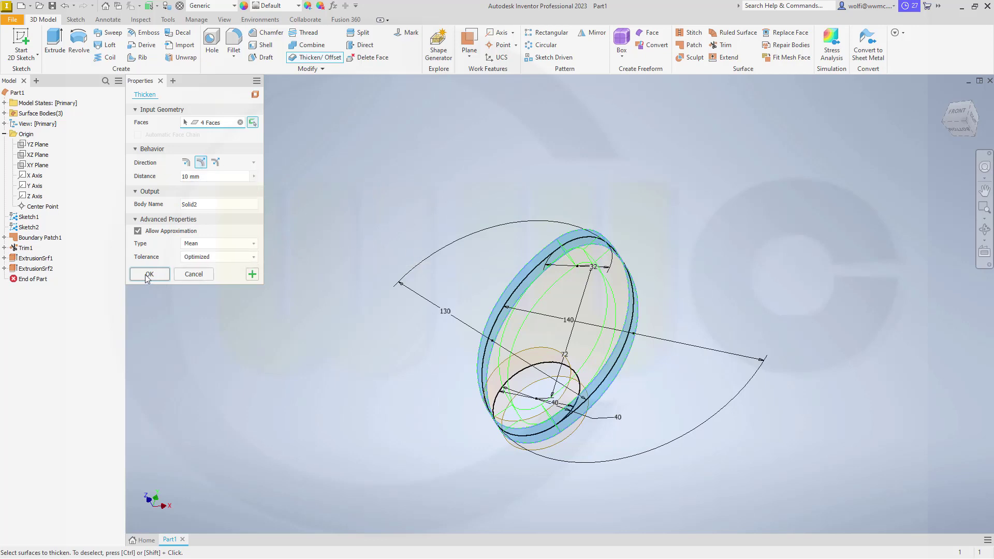
left_click(253, 275)
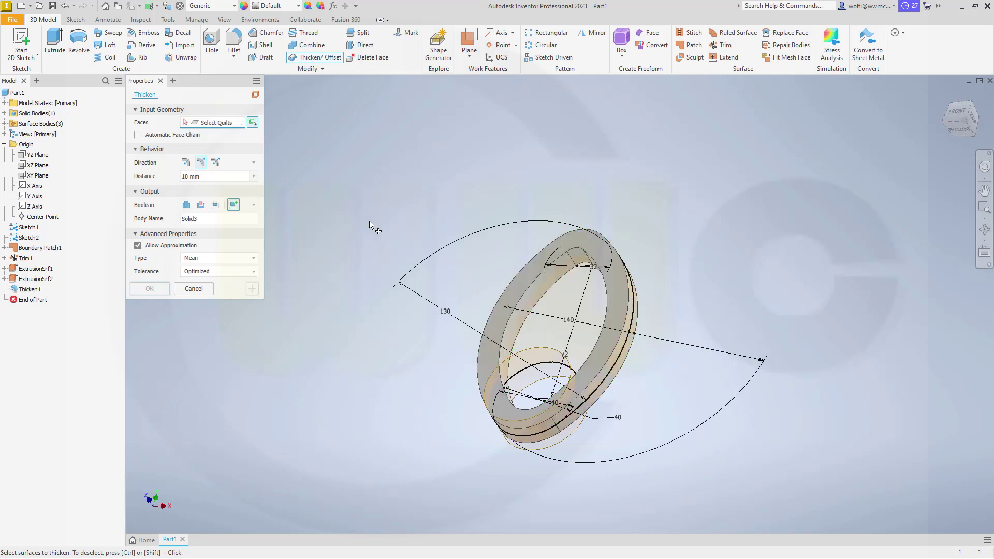
Step: Thicken the boss surface 10 mm, joining it to the ring solid
left_click(533, 356)
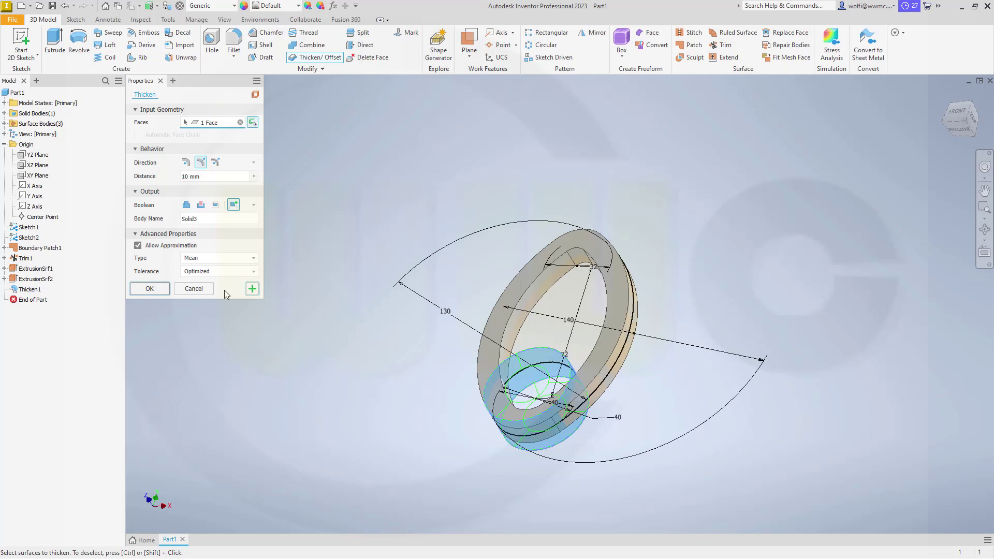
left_click(187, 206)
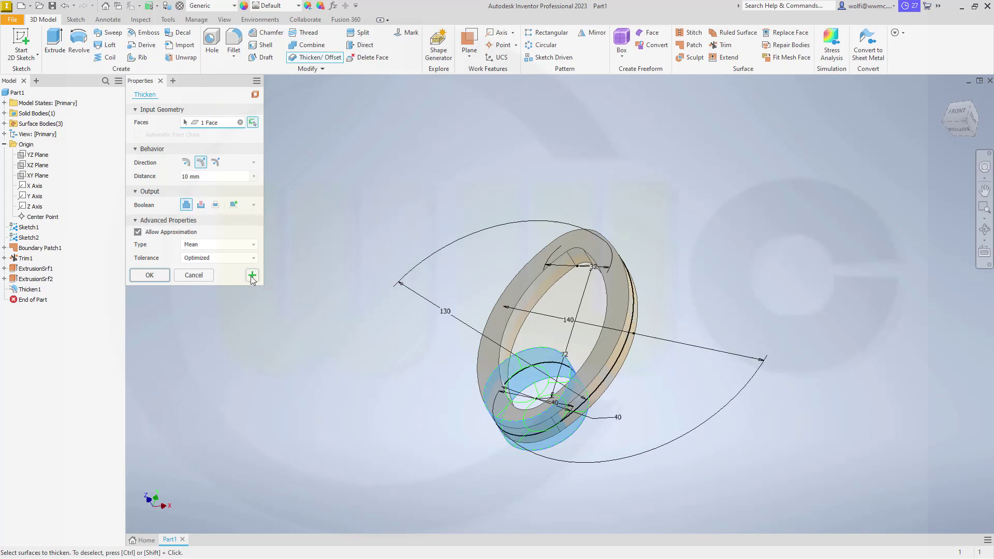
left_click(253, 275)
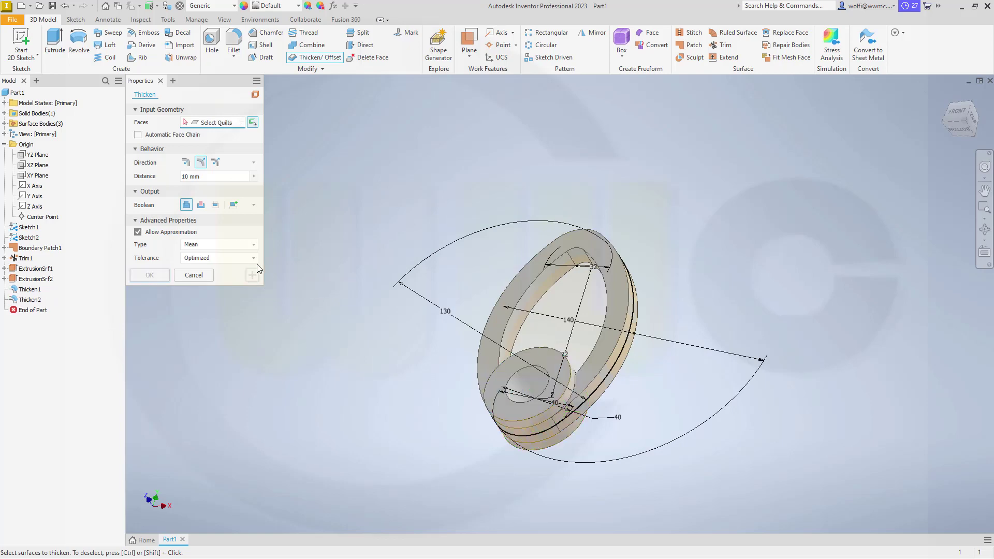
mouse_move(335, 213)
middle_mouse_down("shift")
mouse_move(362, 233)
mouse_move(384, 282)
mouse_move(364, 280)
mouse_move(366, 260)
middle_mouse_up("shift")
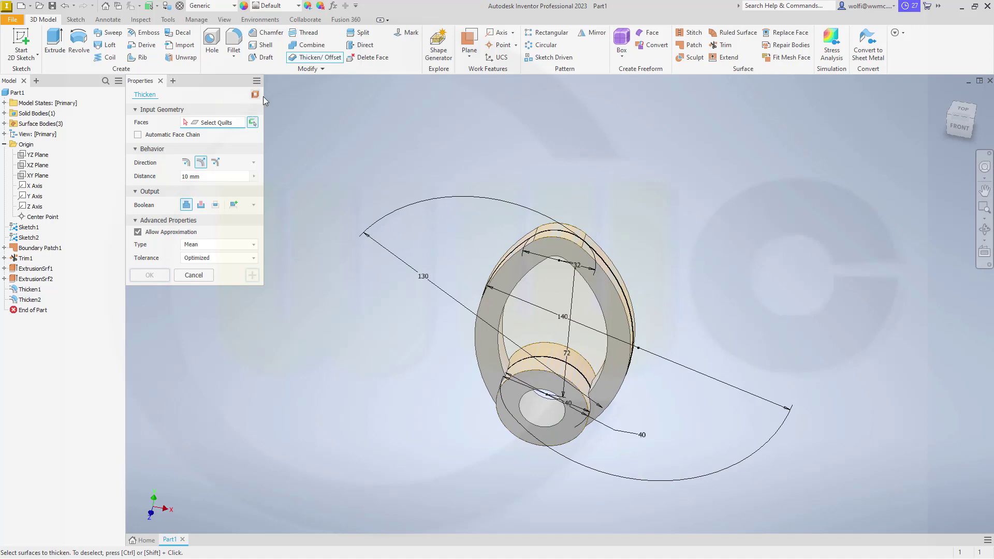
Step: Fillet both edges where the boss meets the ring's opening at 8 mm radius
left_click(203, 276)
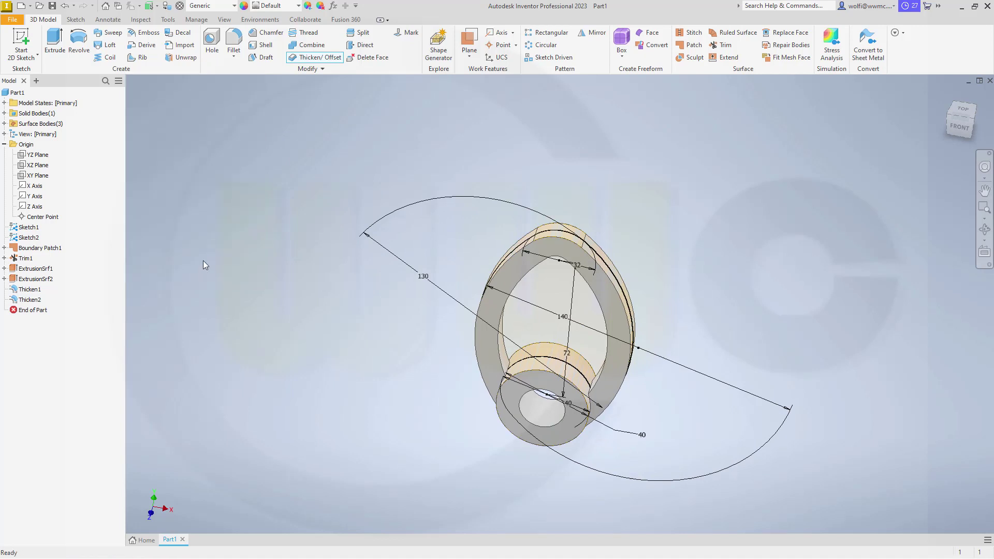
left_click(233, 42)
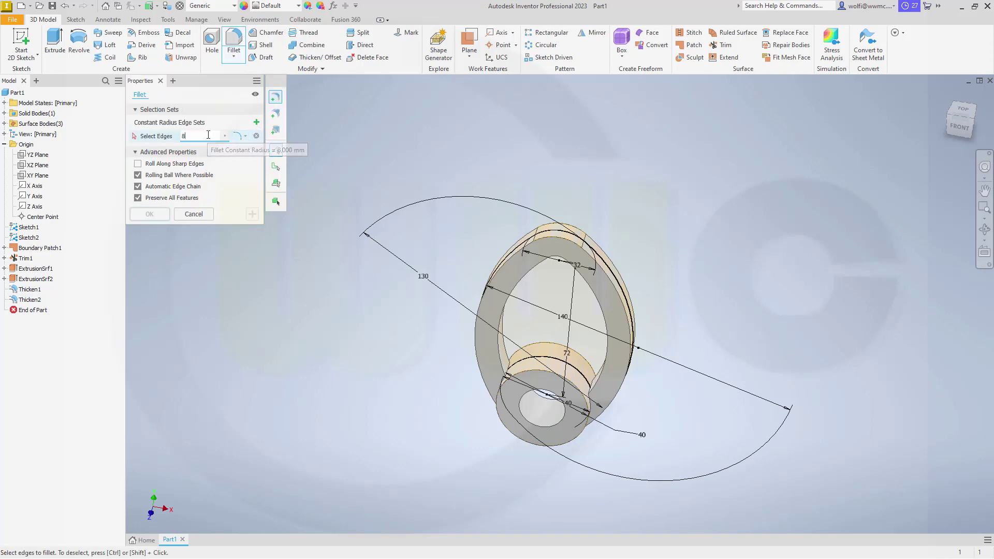
scroll(516, 376, "up", 2)
scroll(516, 376, "down", 5)
left_click(510, 368)
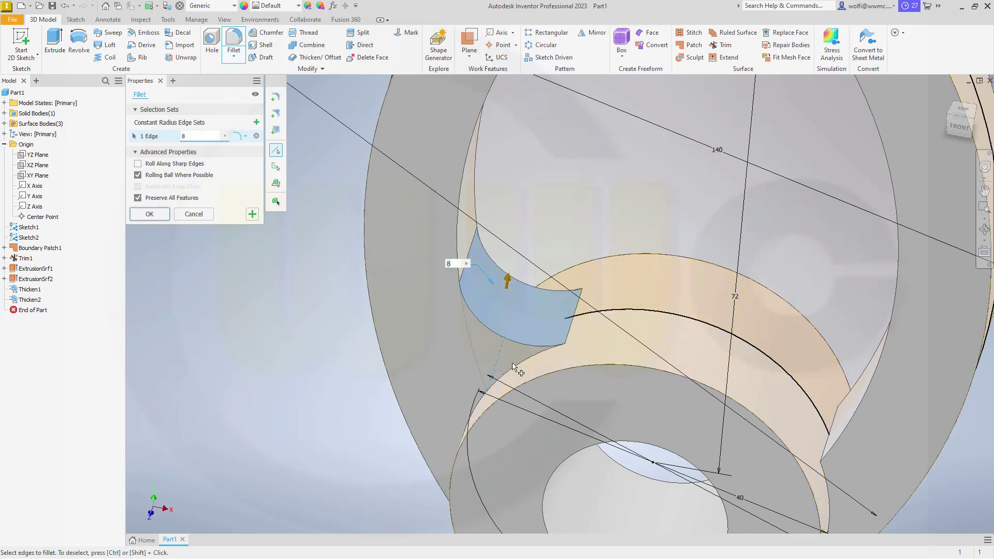
middle_click_drag(644, 317, 664, 339, "shift")
left_click(783, 390)
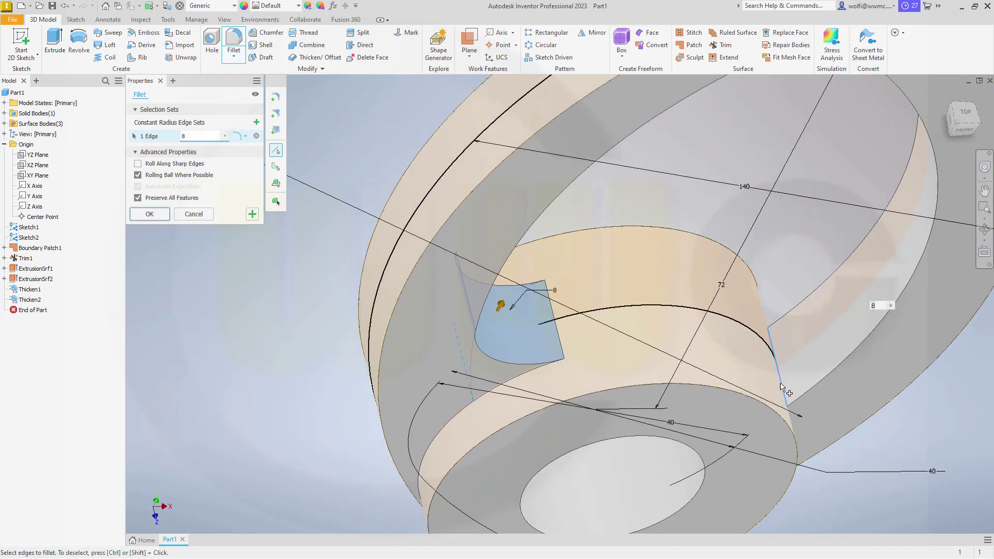
middle_click_drag(647, 301, 393, 243, "shift")
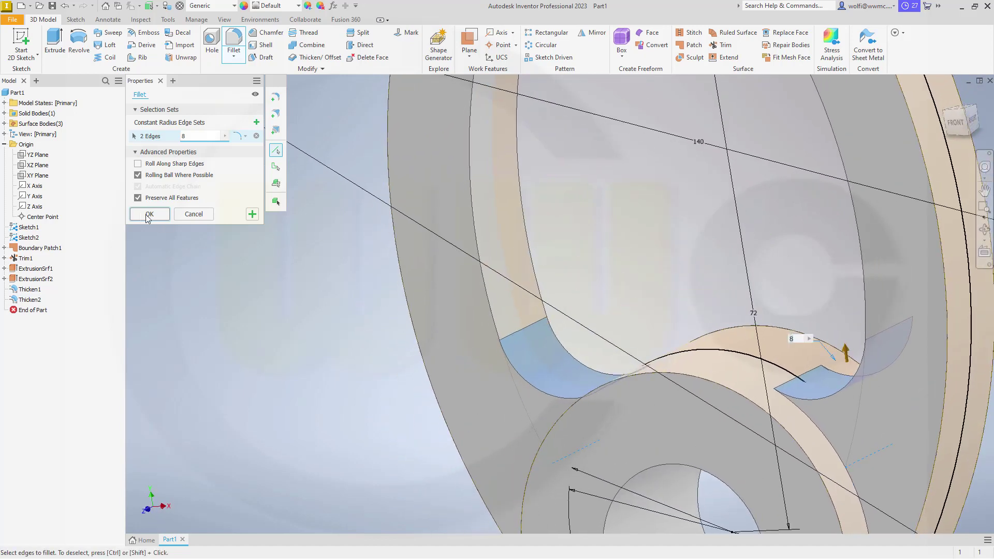
left_click(148, 213)
Step: Thicken the face filling the ring's opening 5 mm symmetrically into solid
left_click(314, 57)
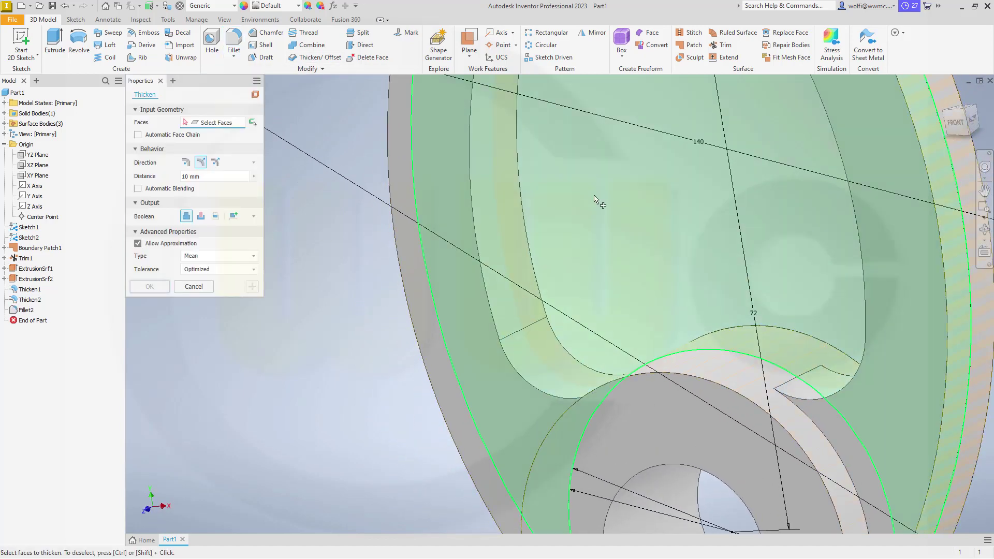
left_click(646, 225)
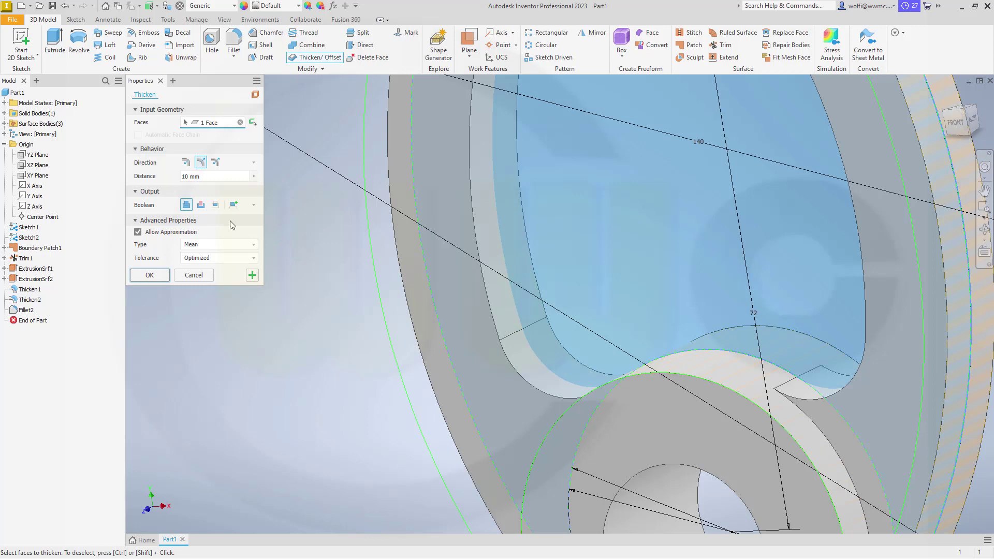
left_click(215, 162)
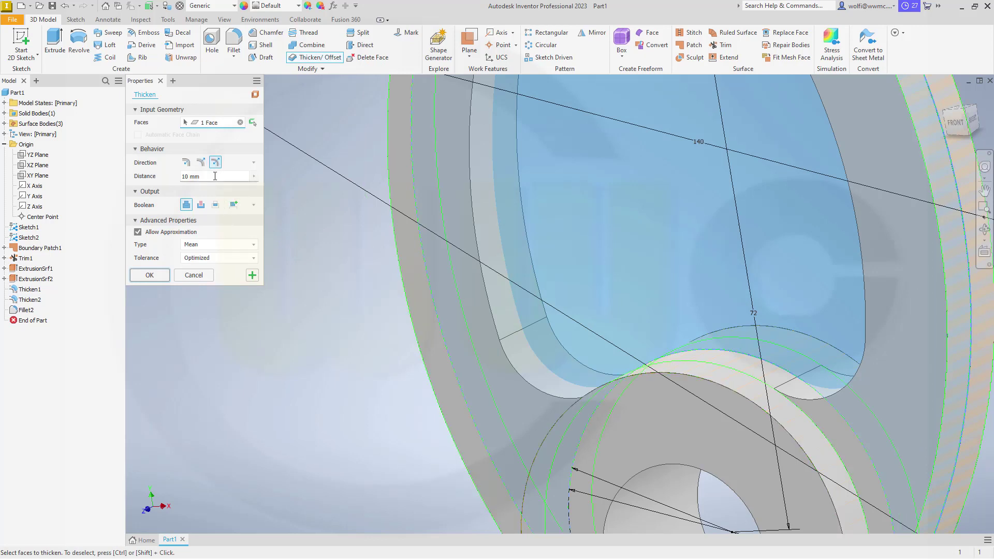
left_click(213, 176)
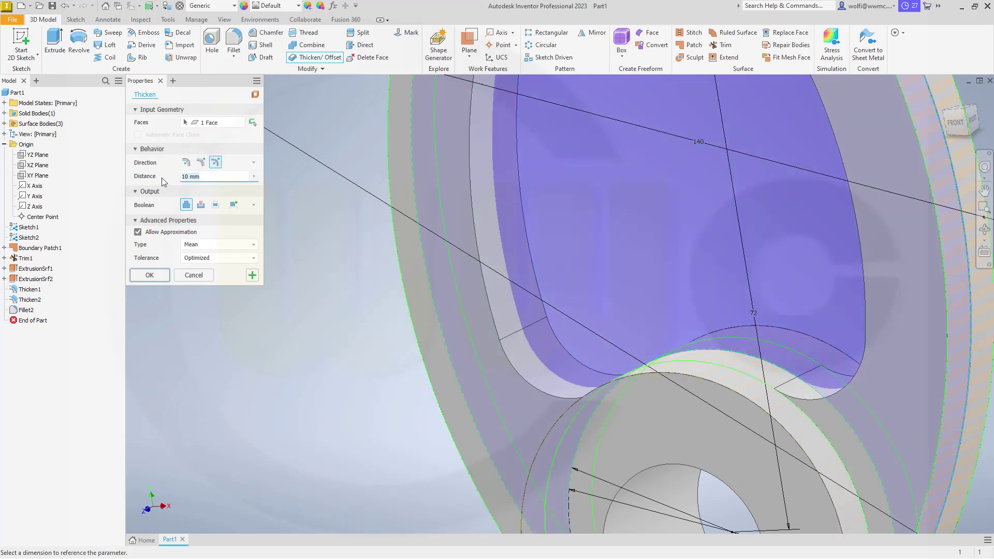
type("5")
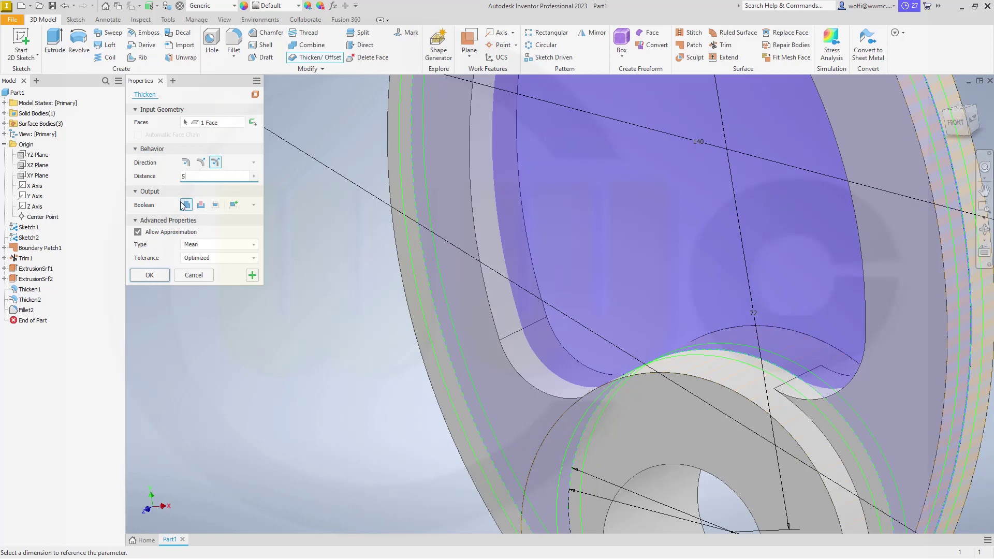
left_click(150, 275)
key("F4")
left_click_drag(273, 280, 205, 283)
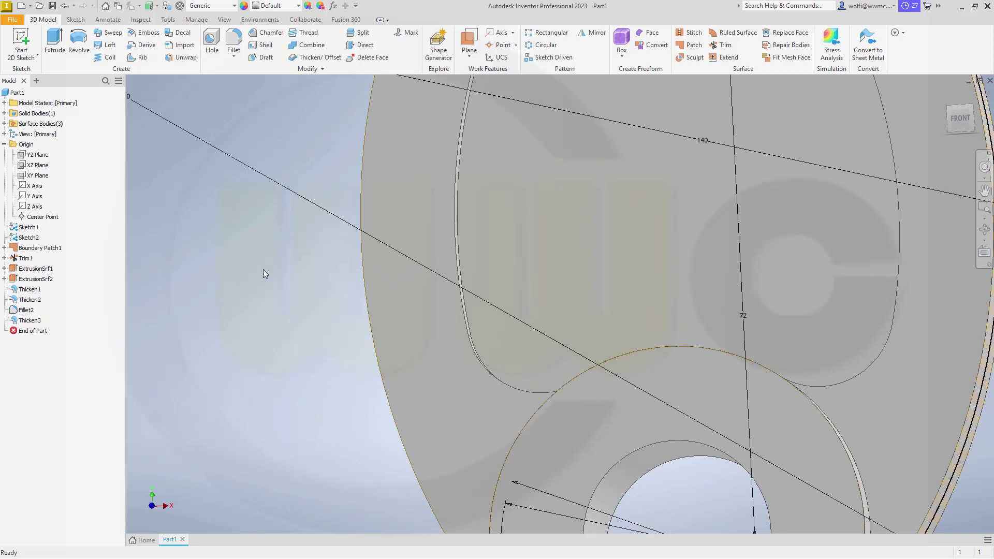
mouse_move(281, 288)
middle_mouse_down("shift")
mouse_move(294, 303)
mouse_move(306, 256)
mouse_move(321, 257)
mouse_move(337, 233)
mouse_move(354, 252)
mouse_move(351, 240)
mouse_move(339, 262)
mouse_move(325, 243)
middle_mouse_up("shift")
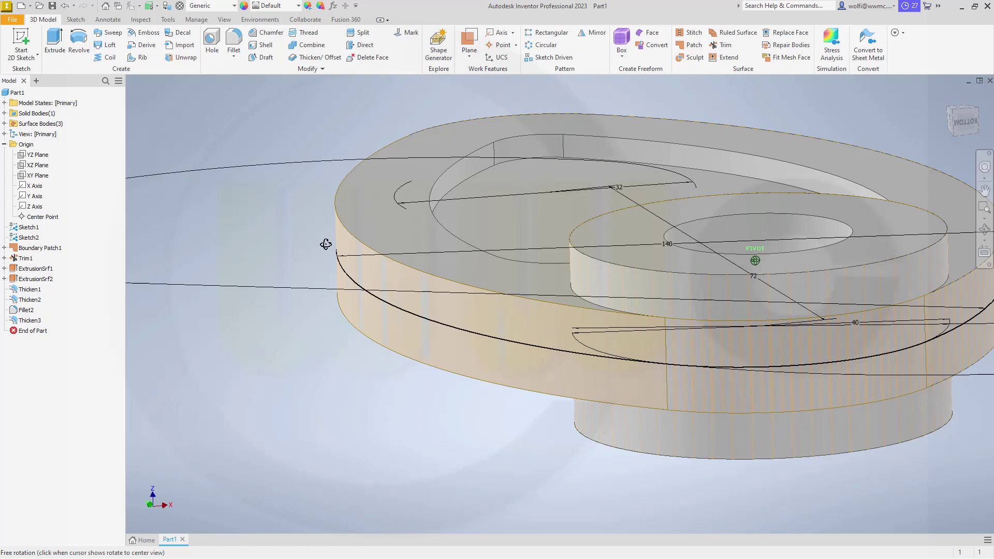
middle_click_drag(325, 243, 326, 244, "shift")
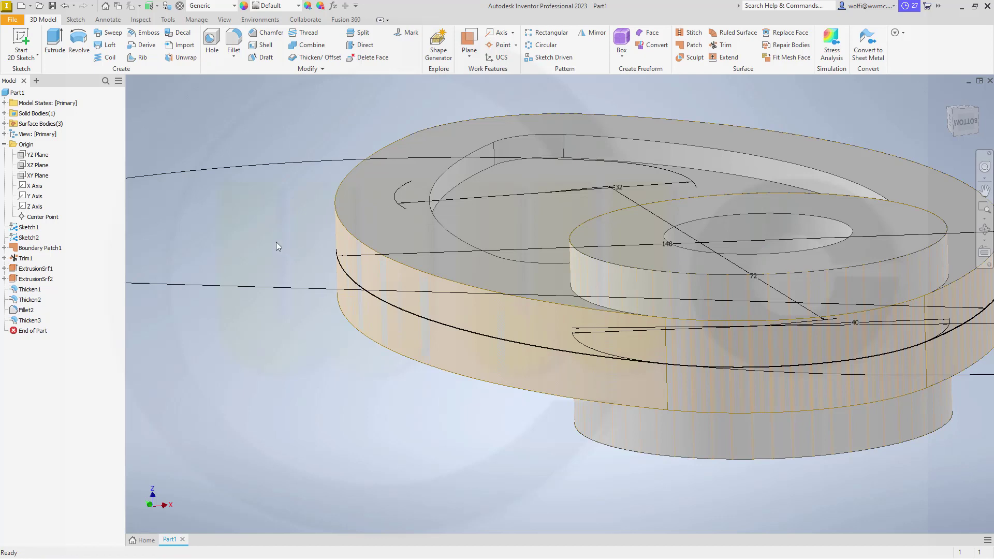